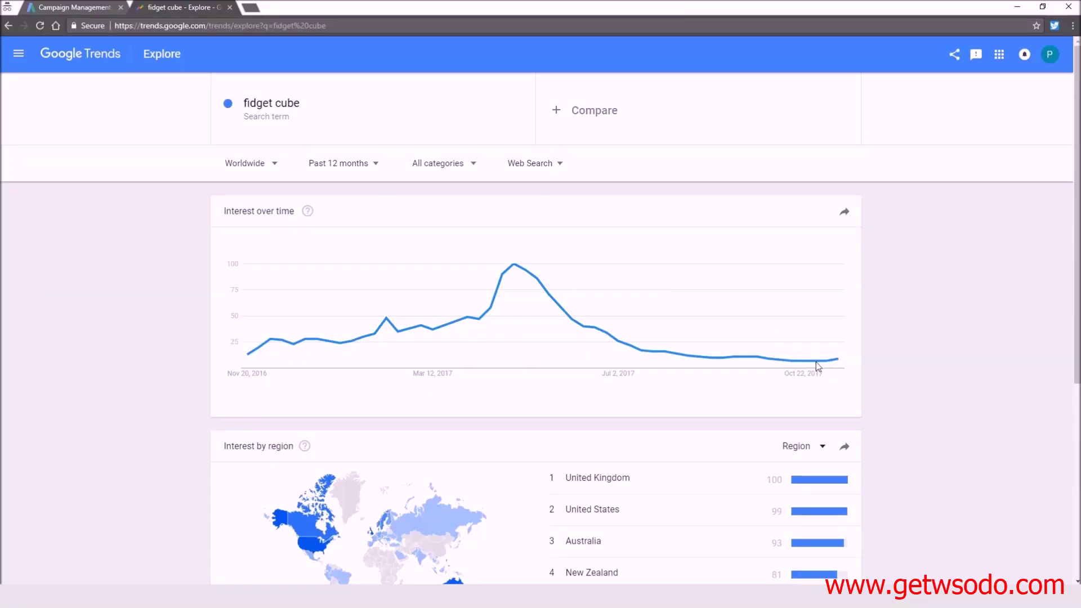
Examine the interest-over-time chart for "fidget cube", checking the start, the spring 2017 peak and the latest weeks.
{"action": "mouse_move", "coordinate": [841, 366]}
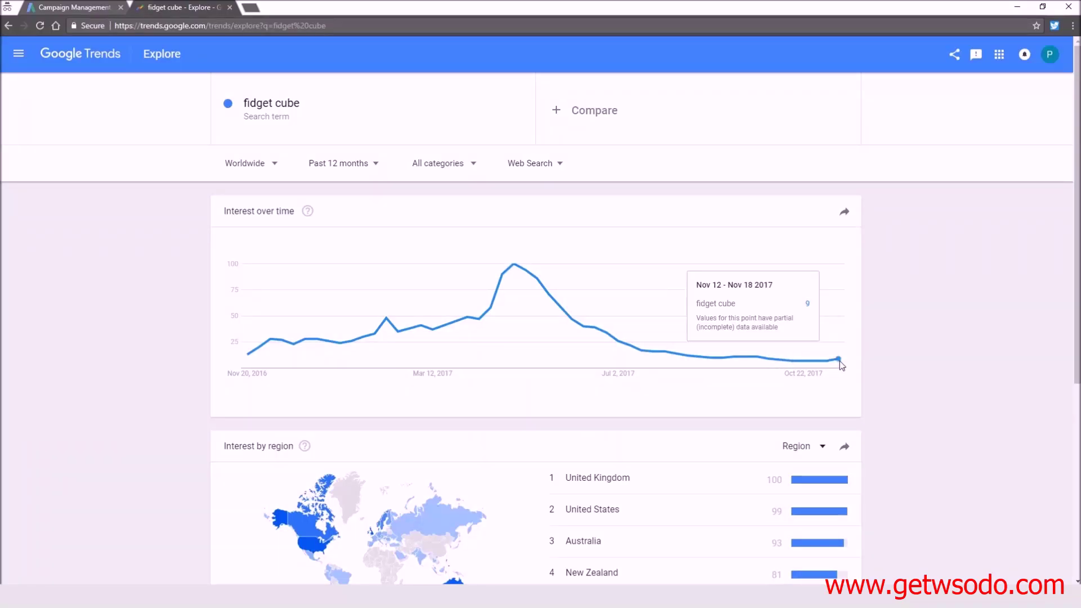
{"action": "mouse_move", "coordinate": [513, 270]}
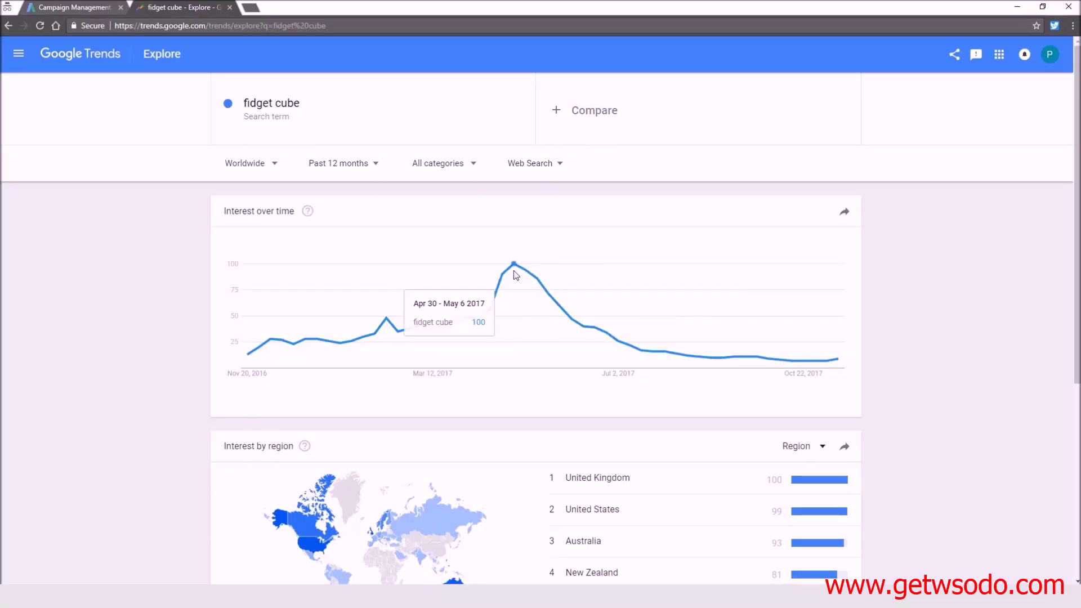
{"action": "mouse_move", "coordinate": [398, 329]}
{"action": "mouse_move", "coordinate": [434, 338]}
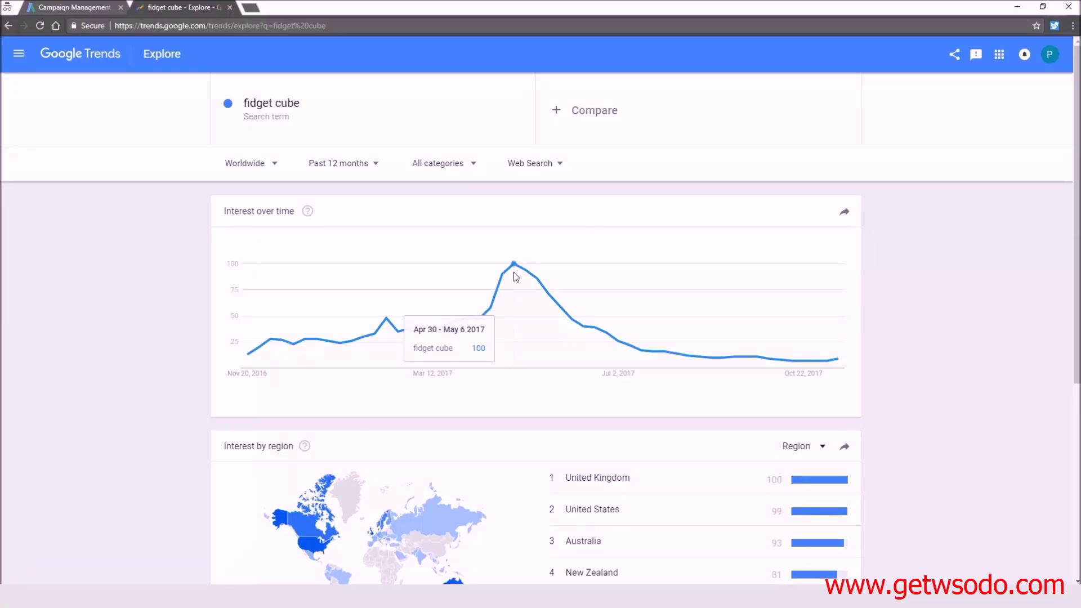
{"action": "mouse_move", "coordinate": [491, 294]}
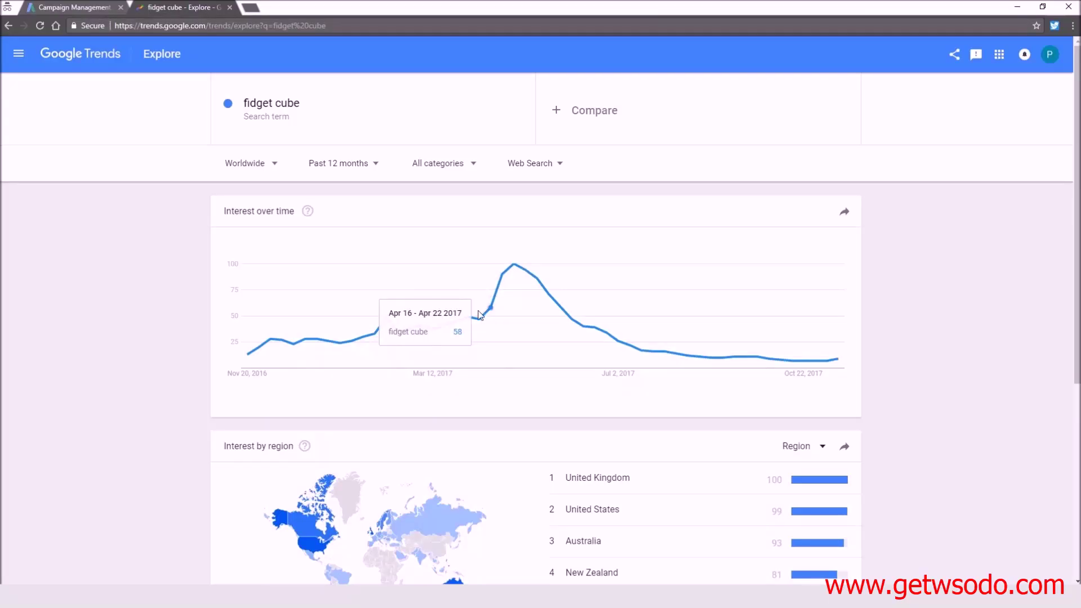
{"action": "mouse_move", "coordinate": [249, 354]}
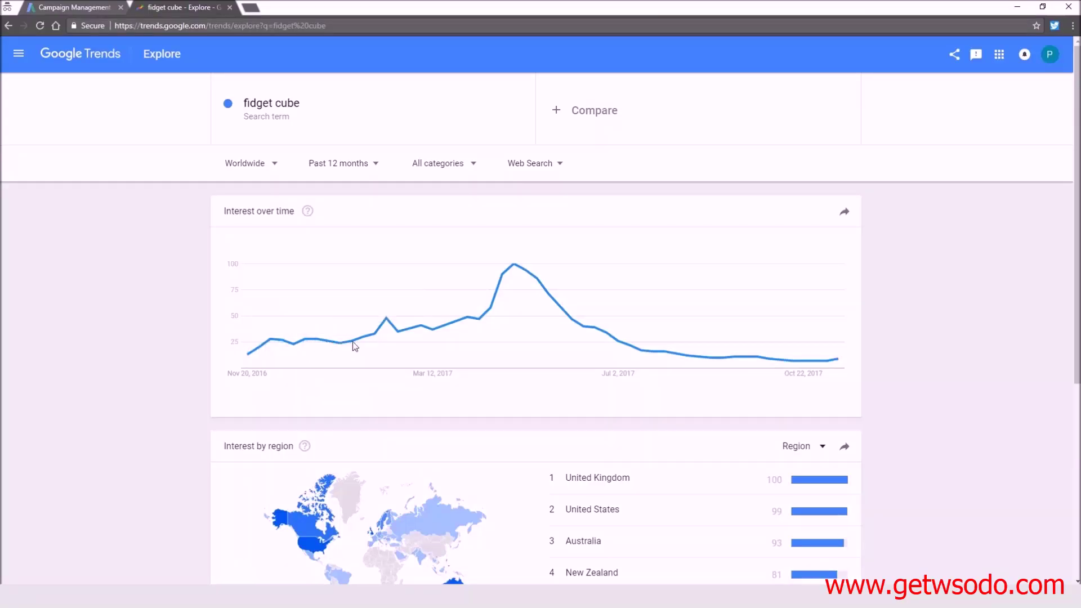
{"action": "mouse_move", "coordinate": [514, 274]}
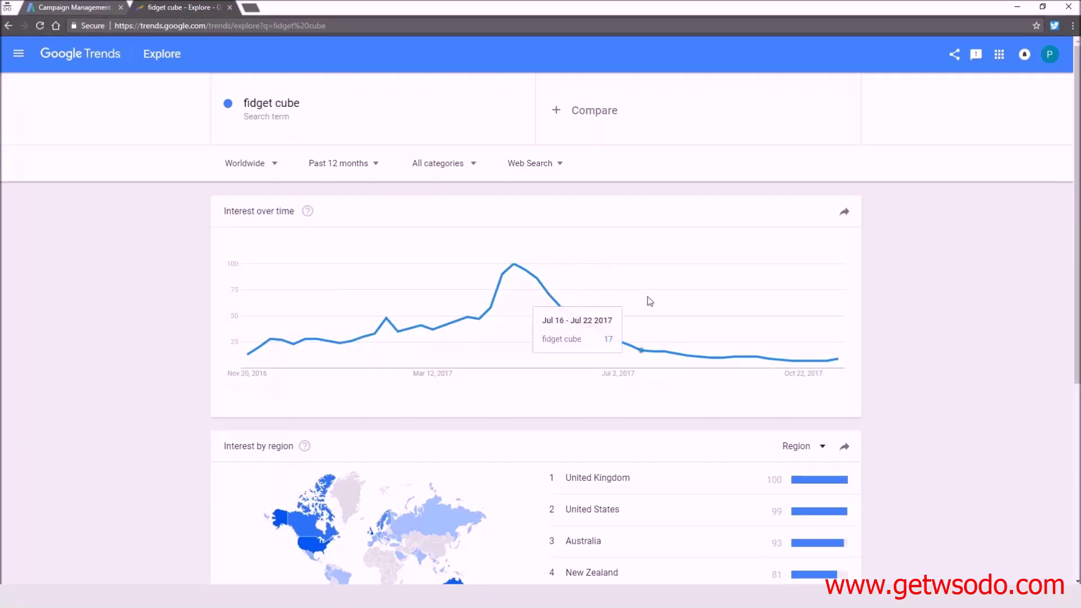
Review the first two pages of regions in the interest-by-region ranking for "fidget cube".
{"action": "scroll", "coordinate": [747, 353], "scroll_direction": "down", "scroll_amount": 3}
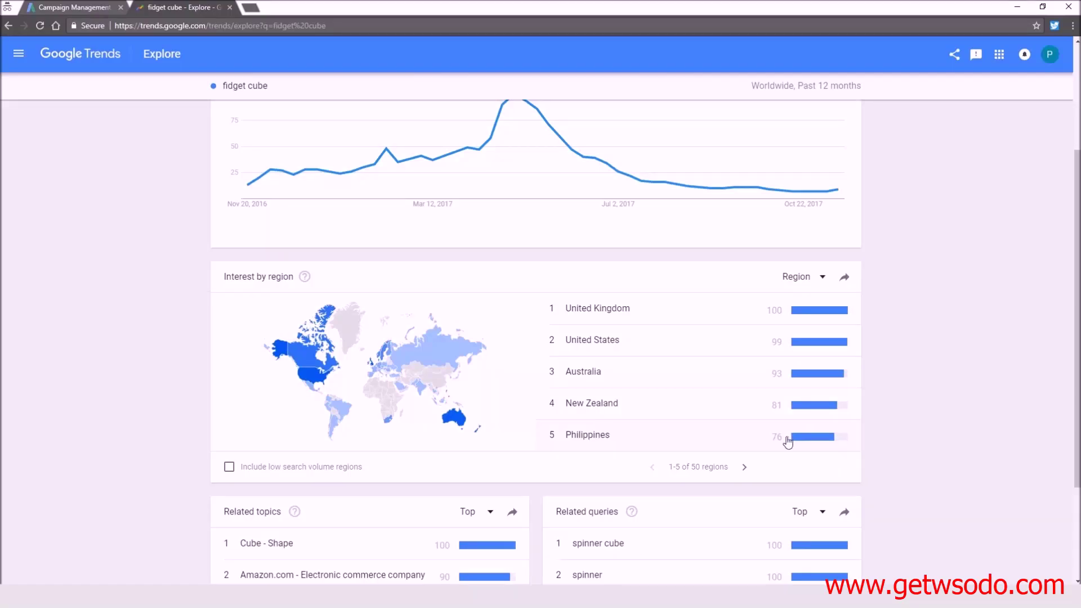
{"action": "left_click", "coordinate": [745, 469]}
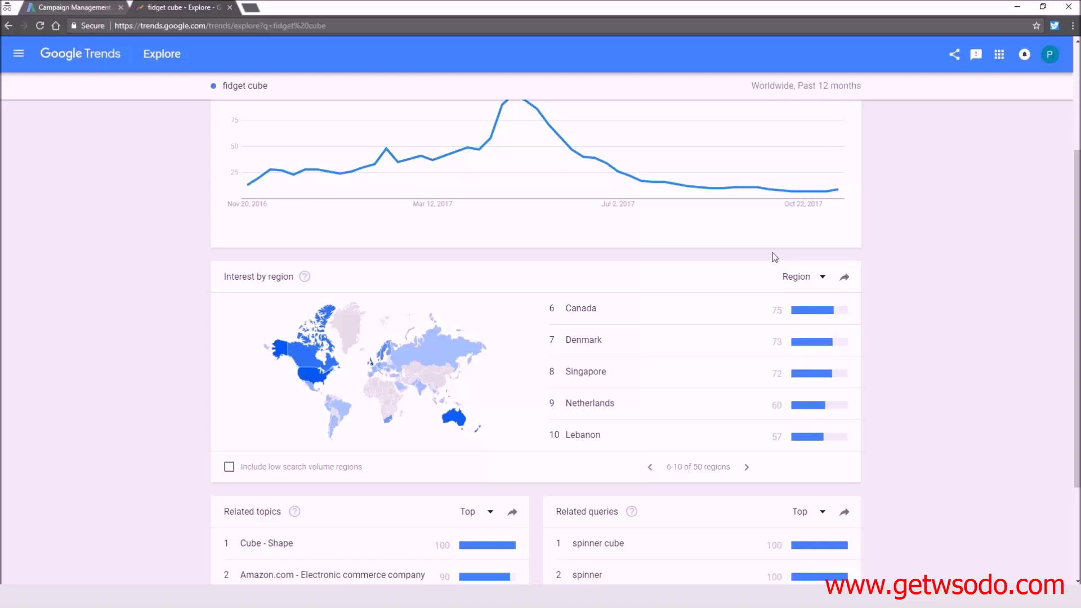
{"action": "left_click", "coordinate": [650, 469]}
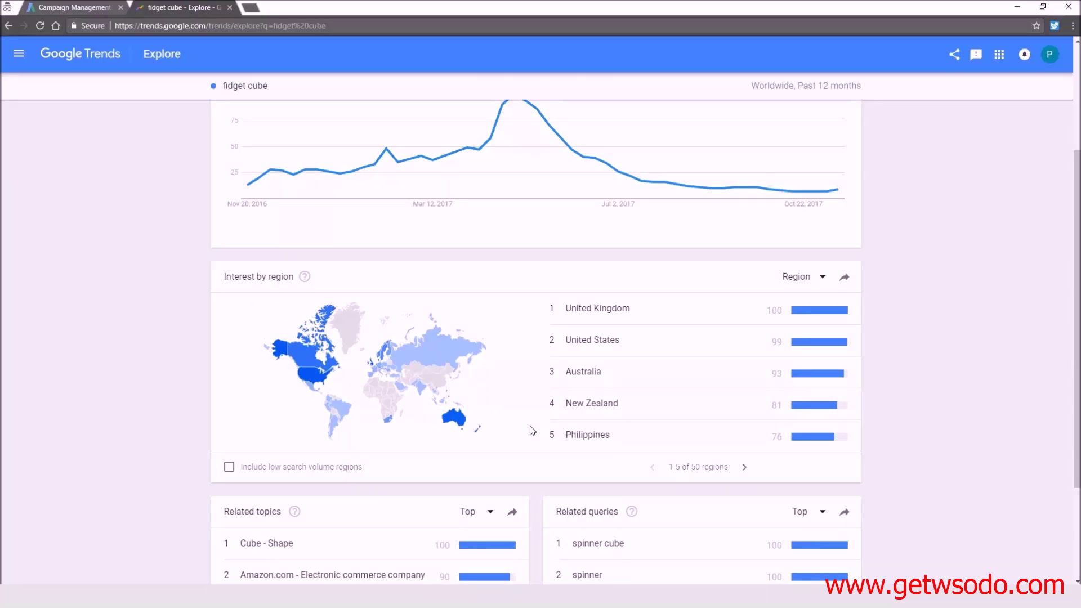
{"action": "scroll", "coordinate": [373, 248], "scroll_direction": "up", "scroll_amount": 3}
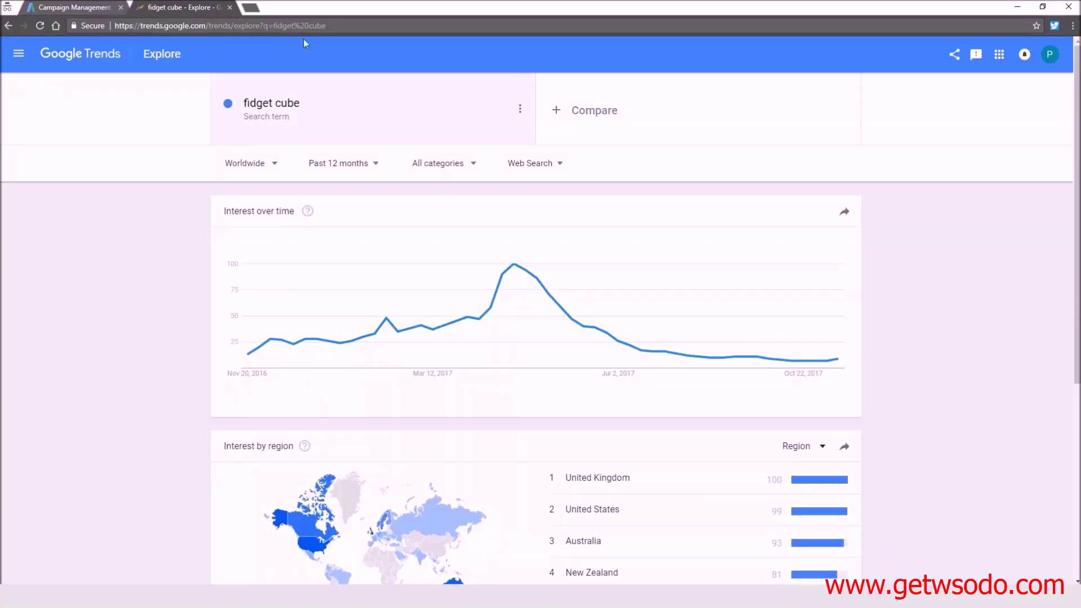
Open google.com in a new browser tab and search for "fidget cube".
{"action": "left_click", "coordinate": [249, 7]}
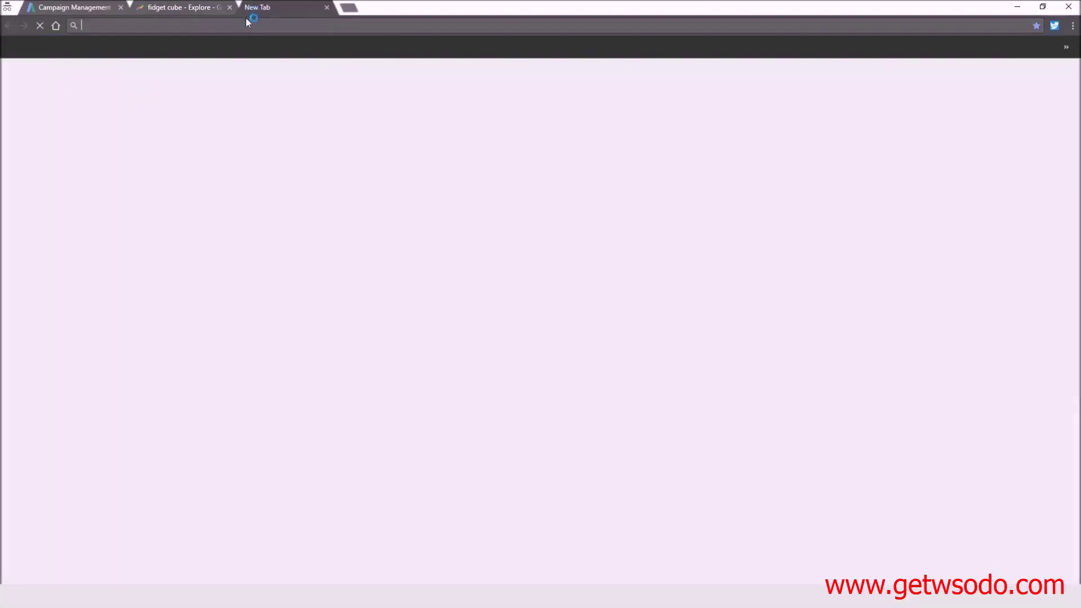
{"action": "type", "text": "google.com"}
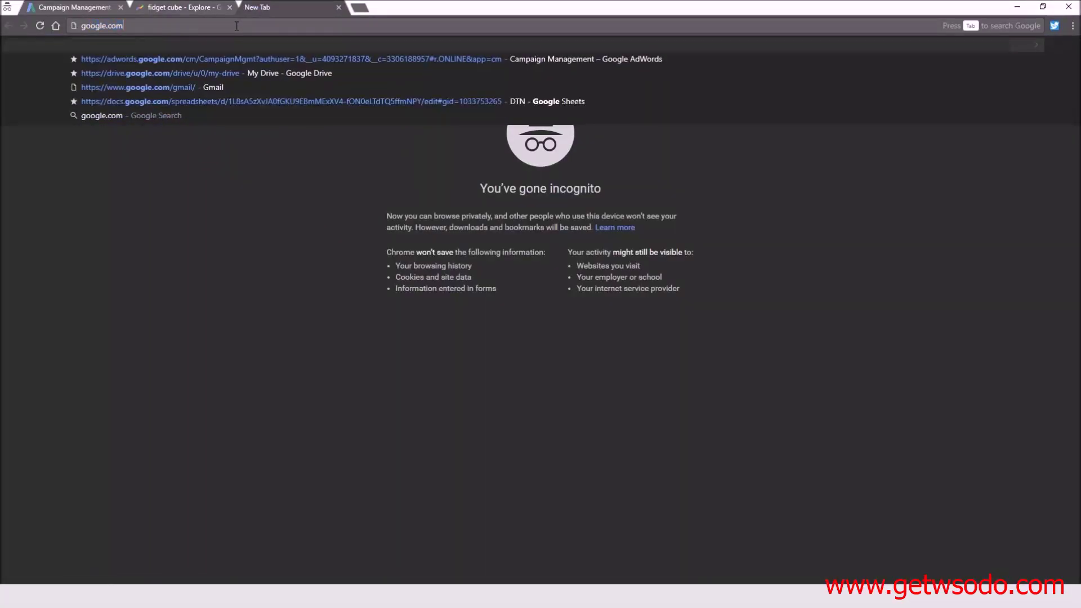
{"action": "key", "text": "Return"}
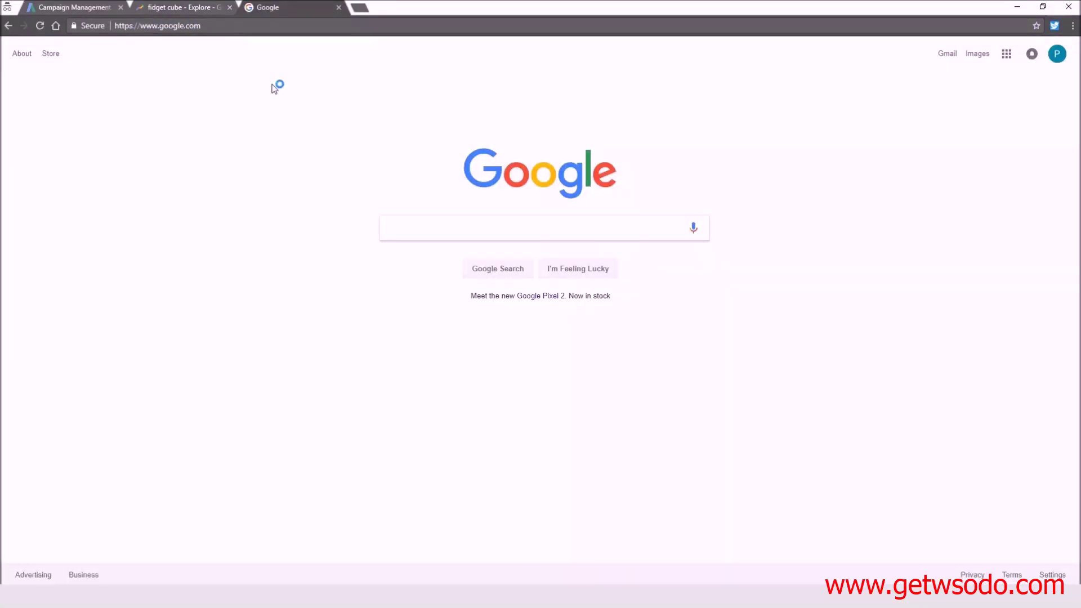
{"action": "type", "text": "fidget"}
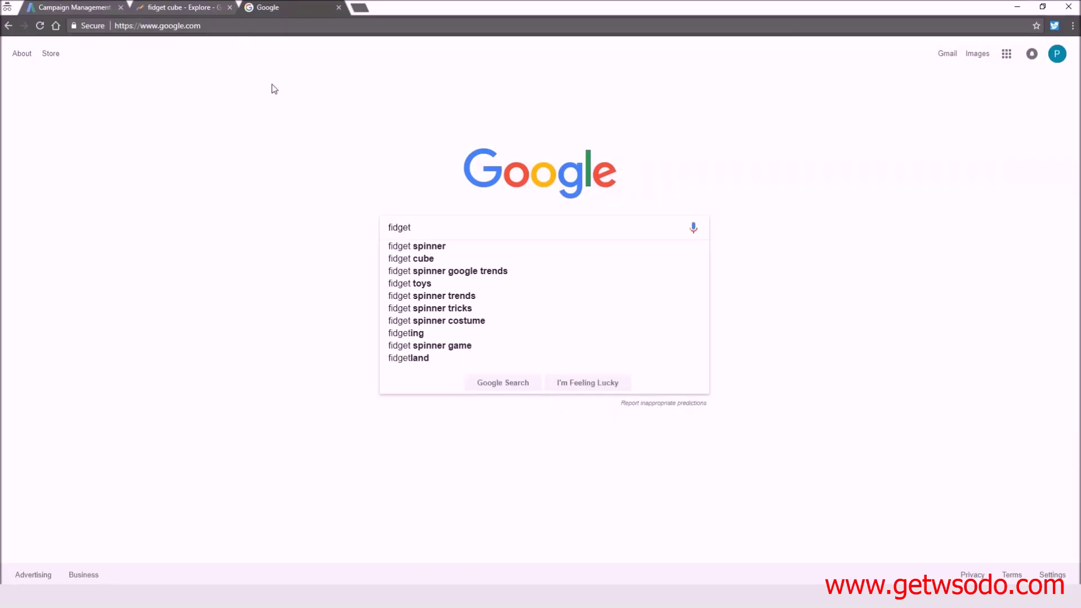
{"action": "left_click", "coordinate": [422, 260]}
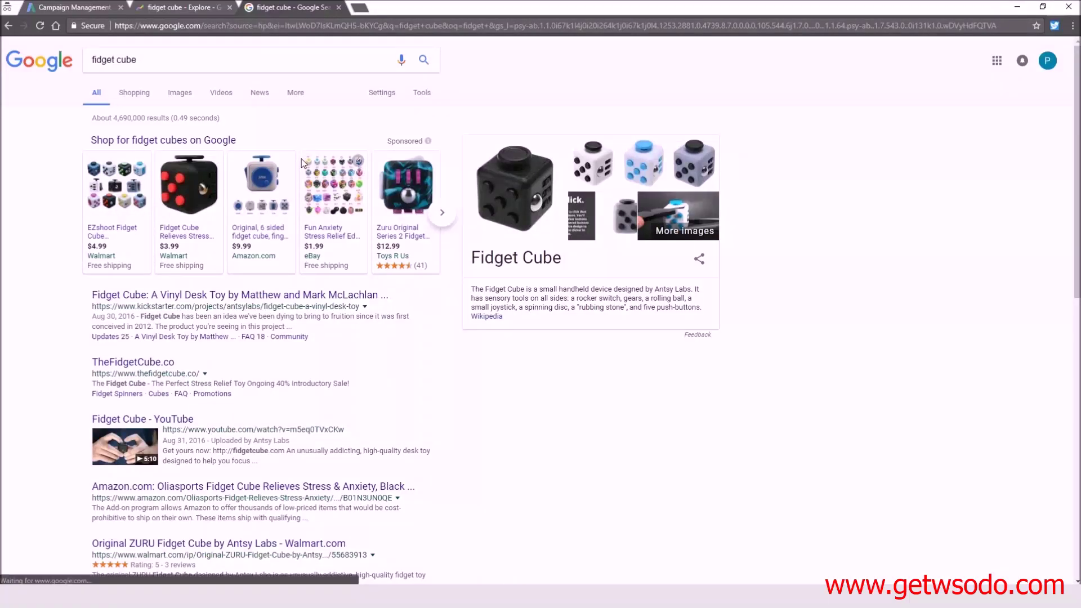
Examine the sellers and prices of the first three sponsored fidget cube shopping listings.
{"action": "mouse_move", "coordinate": [285, 197]}
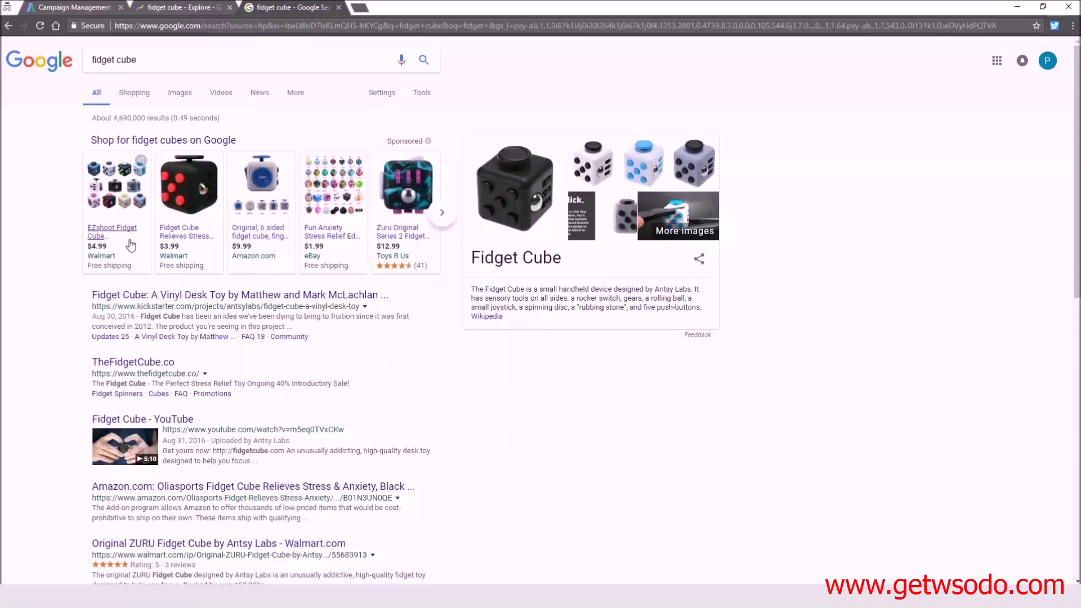
{"action": "mouse_move", "coordinate": [131, 244]}
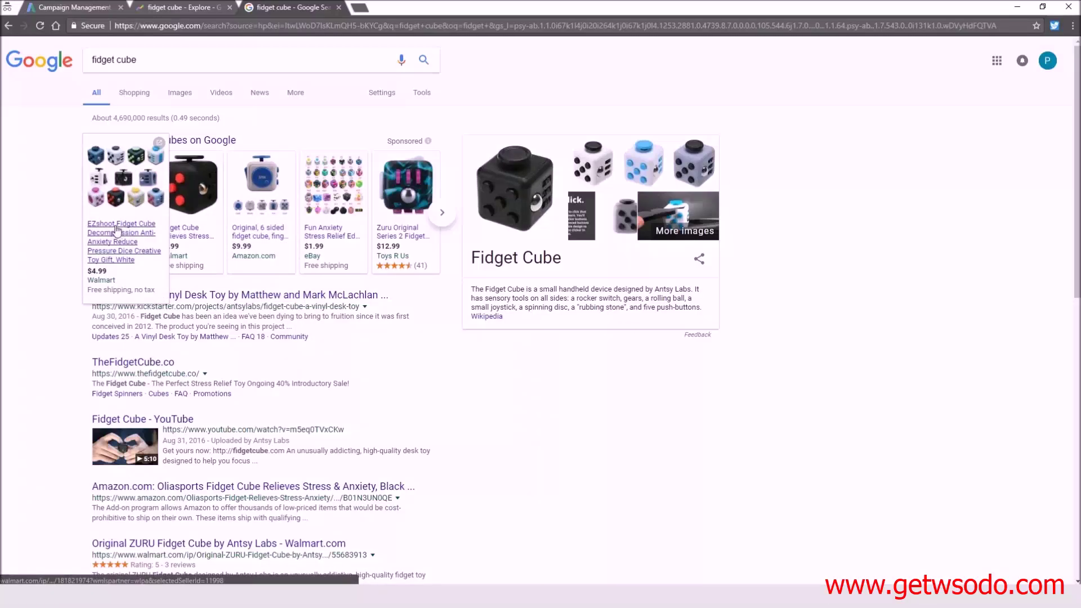
{"action": "mouse_move", "coordinate": [197, 213]}
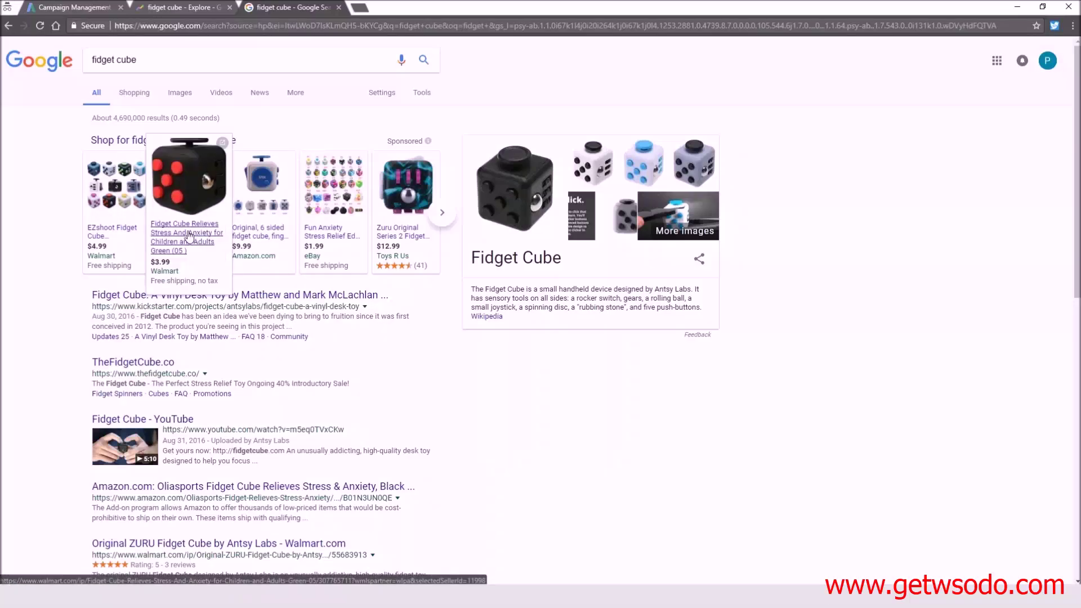
{"action": "mouse_move", "coordinate": [259, 243]}
{"action": "mouse_move", "coordinate": [196, 241]}
Open the AliExpress website in a new browser tab and dismiss the new-customer coupon offer.
{"action": "left_click", "coordinate": [358, 7]}
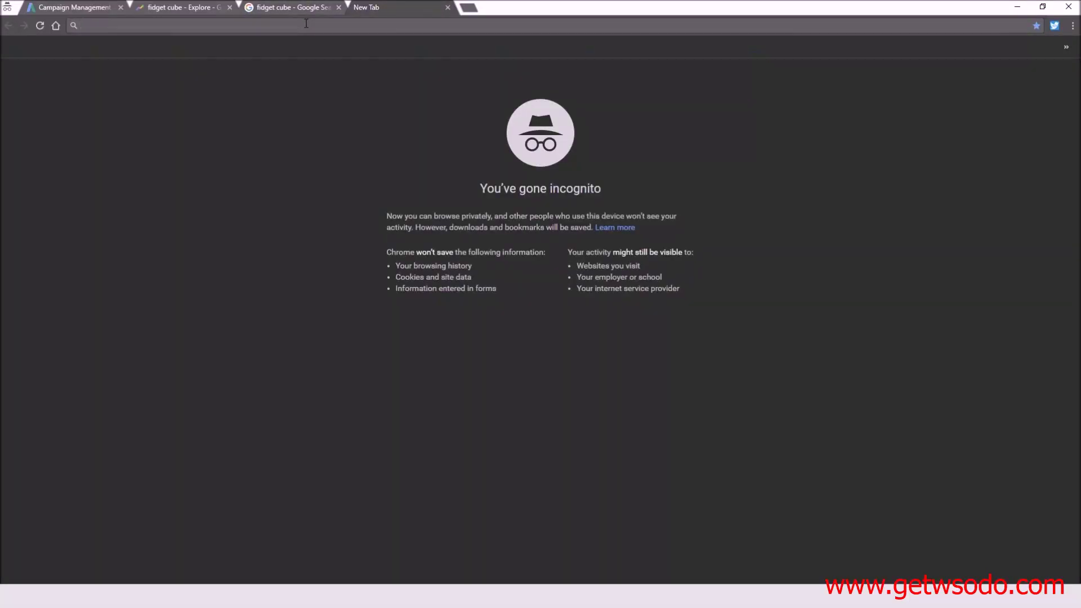
{"action": "type", "text": "ali"}
{"action": "key", "text": "Return"}
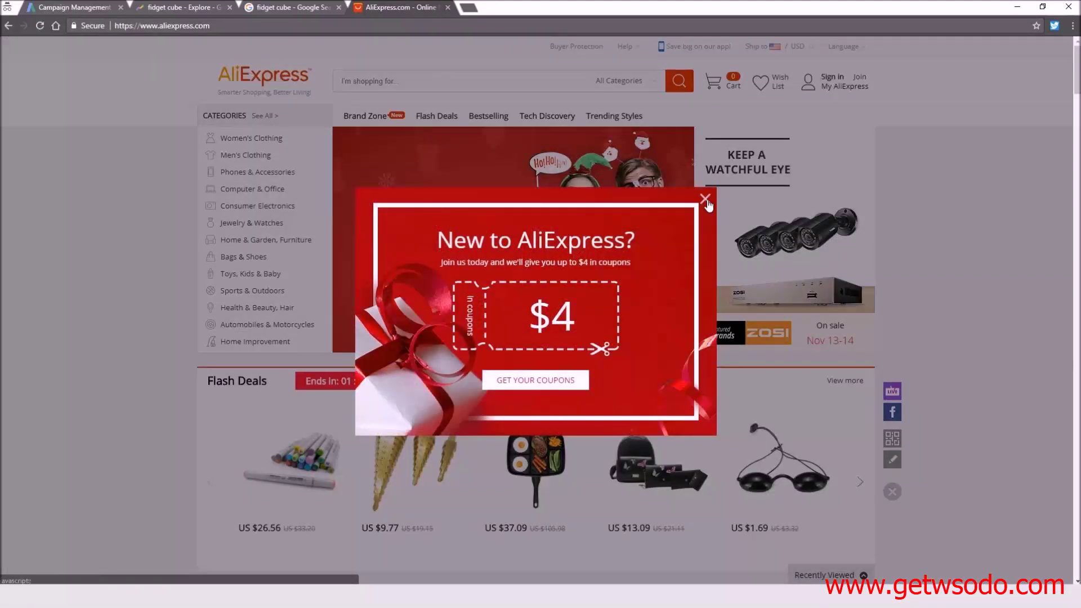
{"action": "left_click", "coordinate": [705, 199]}
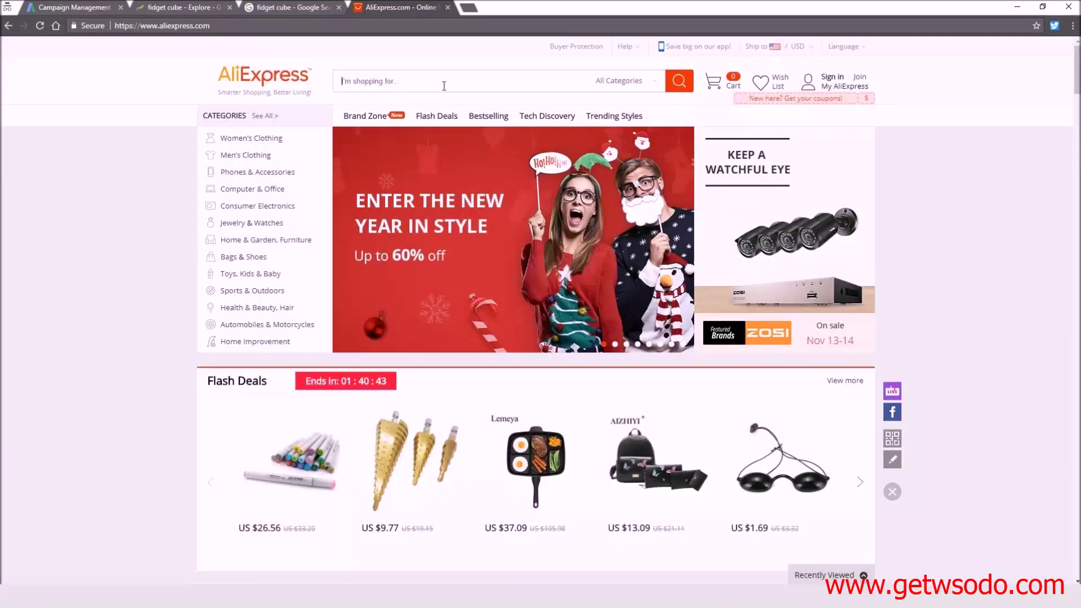
Search AliExpress for "fidget cube" and look over the prices of the listed products.
{"action": "left_click", "coordinate": [444, 86]}
{"action": "type", "text": "fidget"}
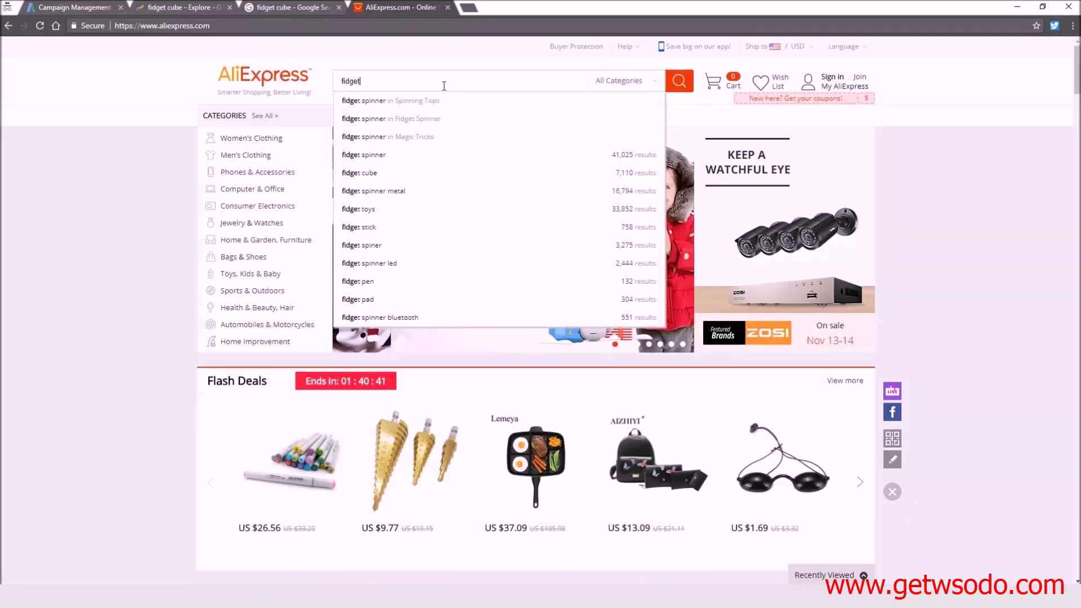
{"action": "type", "text": " c"}
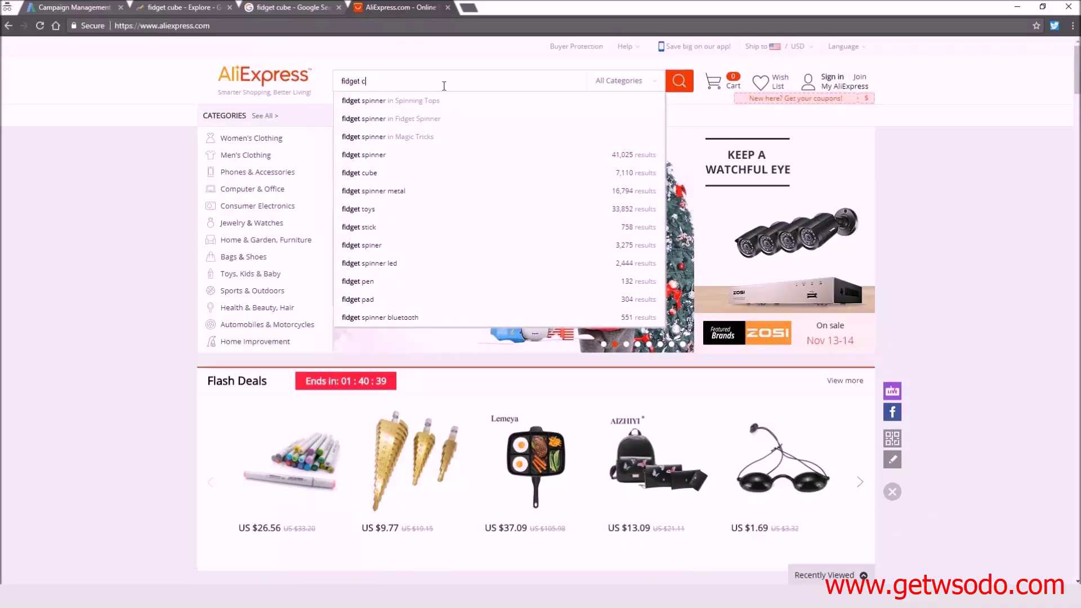
{"action": "type", "text": "ube"}
{"action": "key", "text": "Return"}
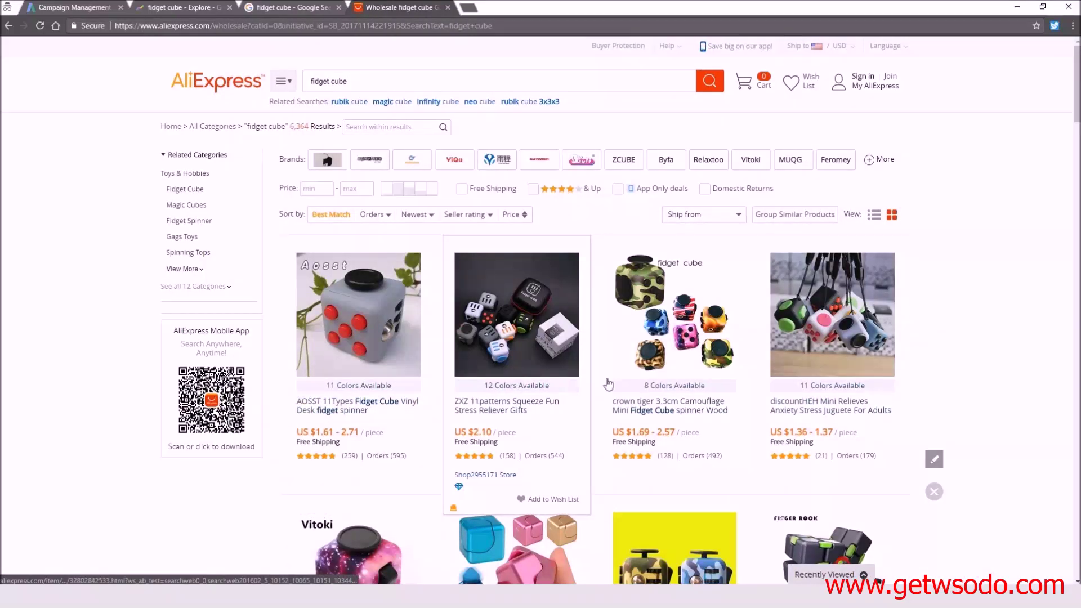
{"action": "scroll", "coordinate": [658, 403], "scroll_direction": "down", "scroll_amount": 1}
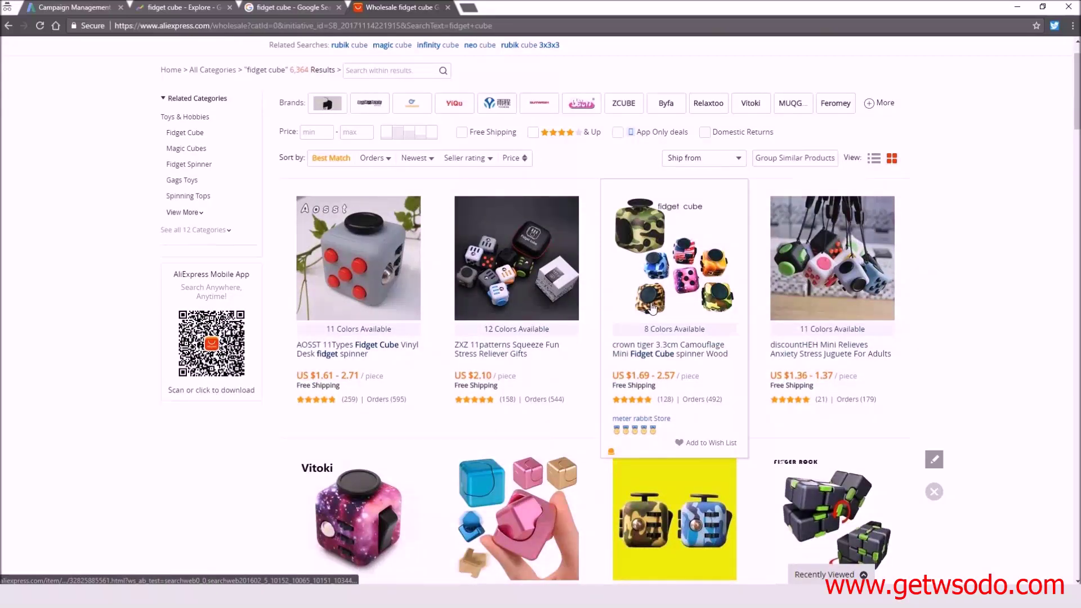
Return to the Google results for "fidget cube" and compare the Amazon and Walmart shopping prices with the AliExpress ones.
{"action": "left_click", "coordinate": [293, 10]}
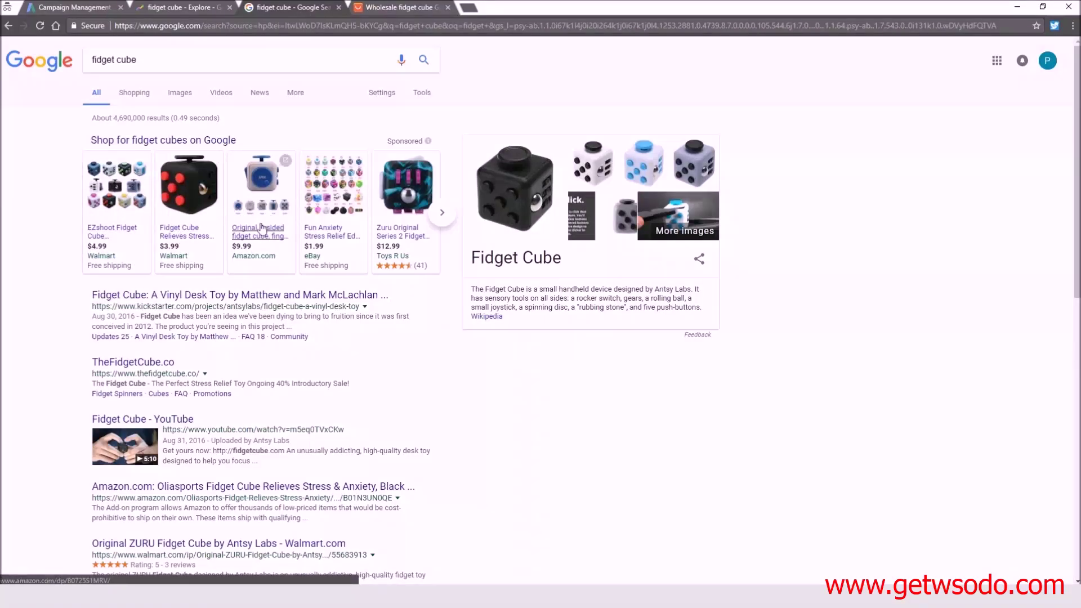
{"action": "mouse_move", "coordinate": [248, 232]}
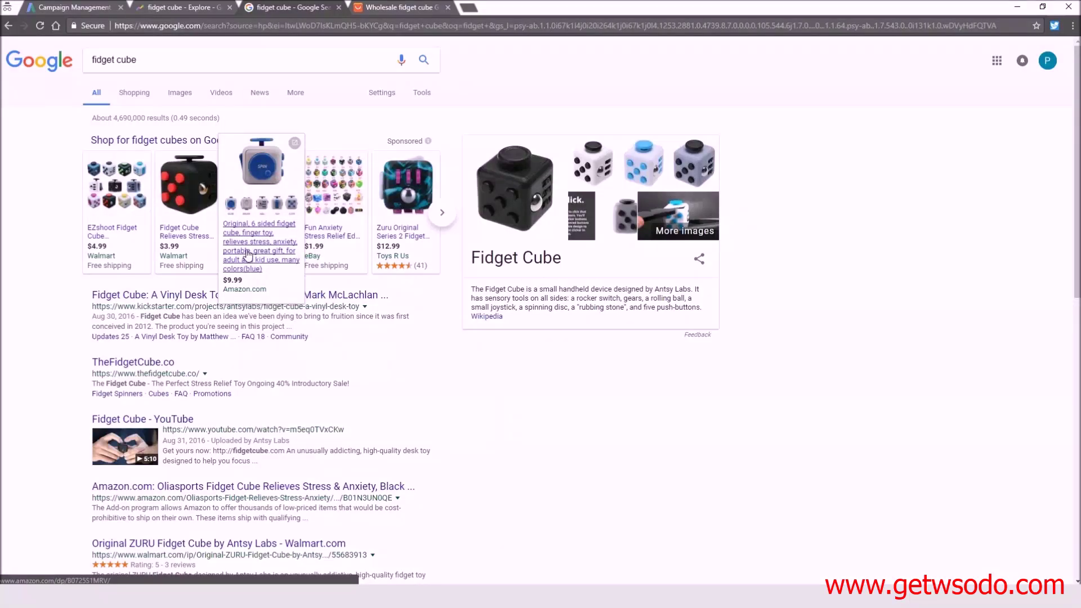
{"action": "mouse_move", "coordinate": [110, 233]}
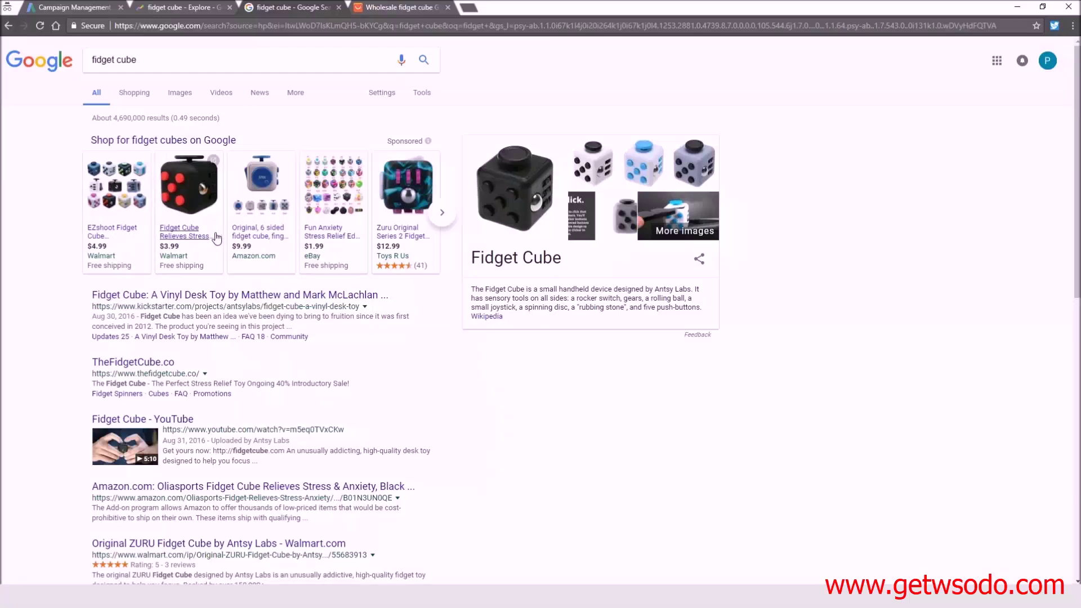
{"action": "mouse_move", "coordinate": [180, 239]}
Switch to Google AdWords and open the Keyword Planner.
{"action": "left_click", "coordinate": [90, 8]}
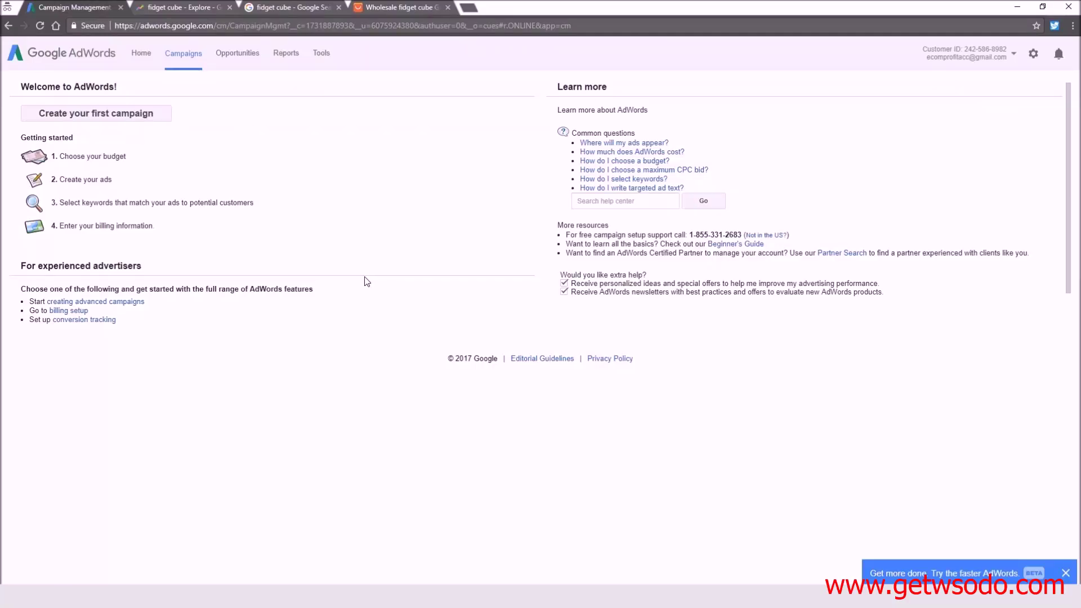
{"action": "left_click", "coordinate": [325, 55]}
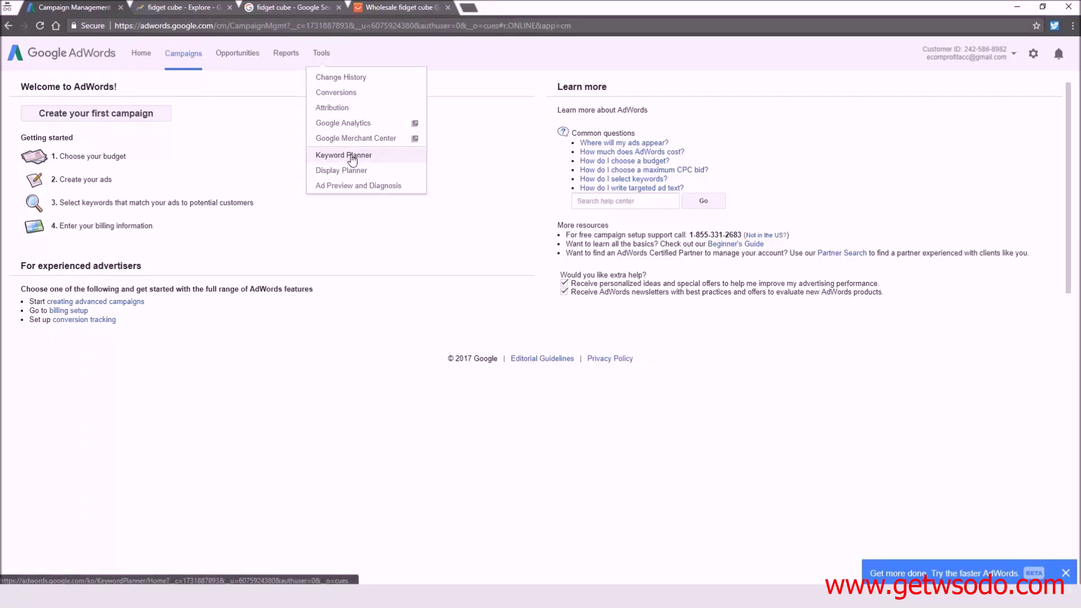
{"action": "left_click", "coordinate": [519, 116]}
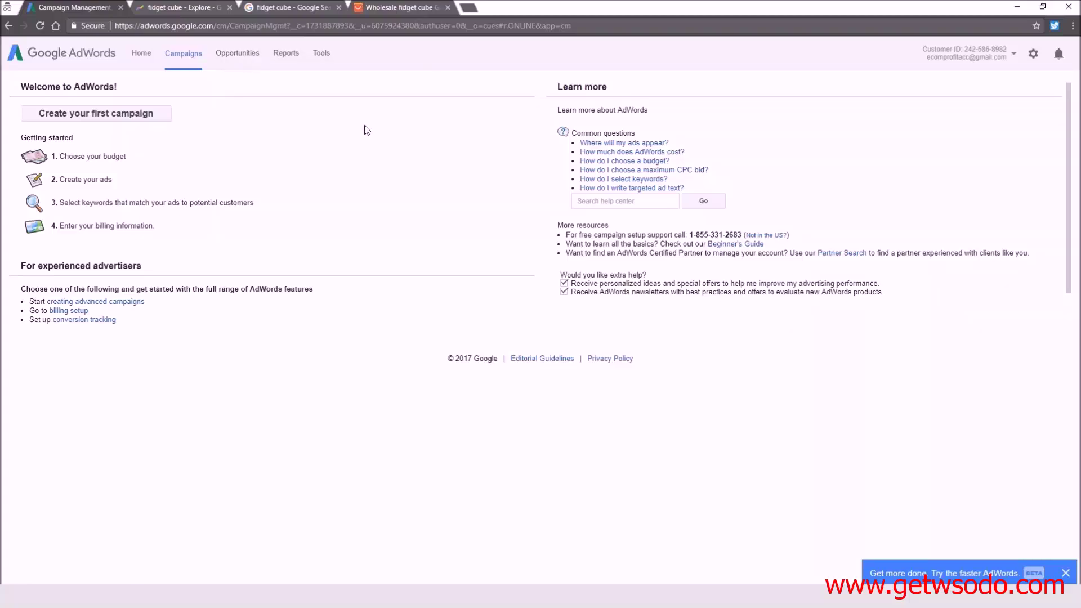
{"action": "left_click", "coordinate": [321, 58]}
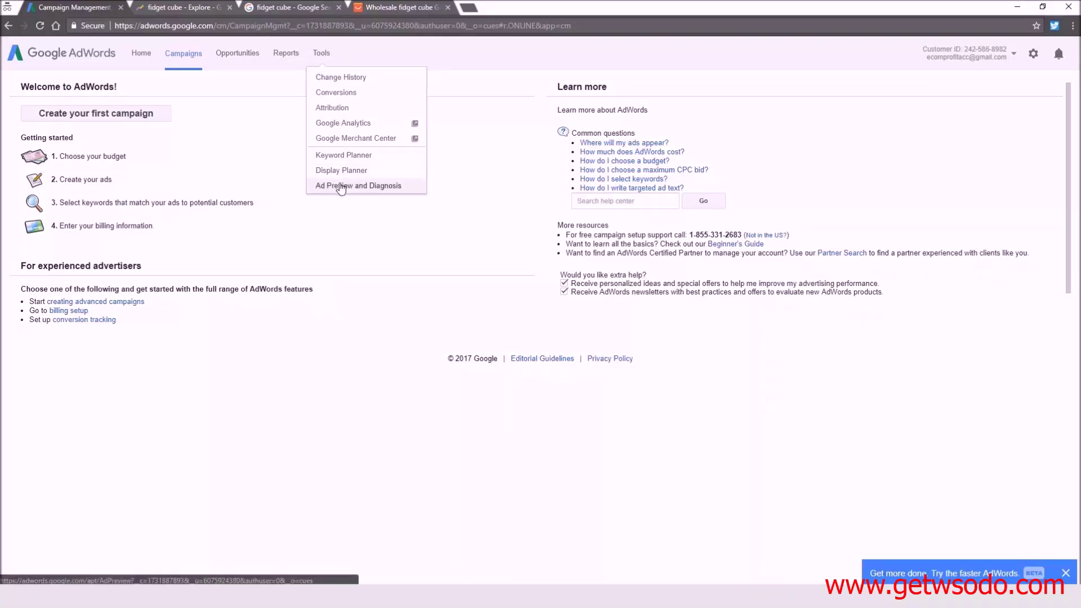
{"action": "left_click", "coordinate": [342, 159]}
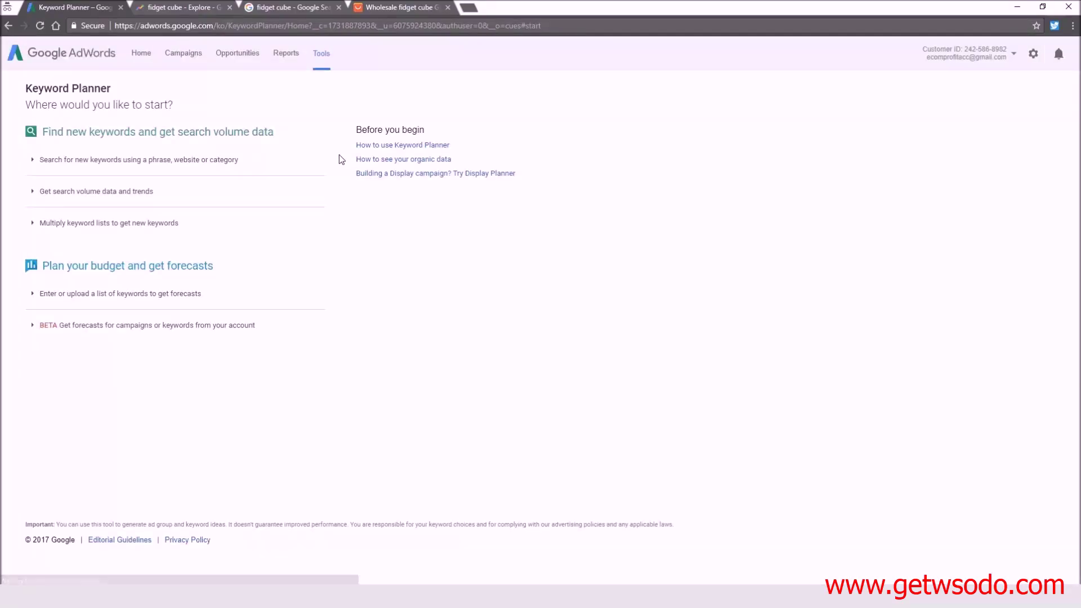
Open the search volume data and trends form and enter "fidget cube" as the keyword.
{"action": "left_click", "coordinate": [104, 194]}
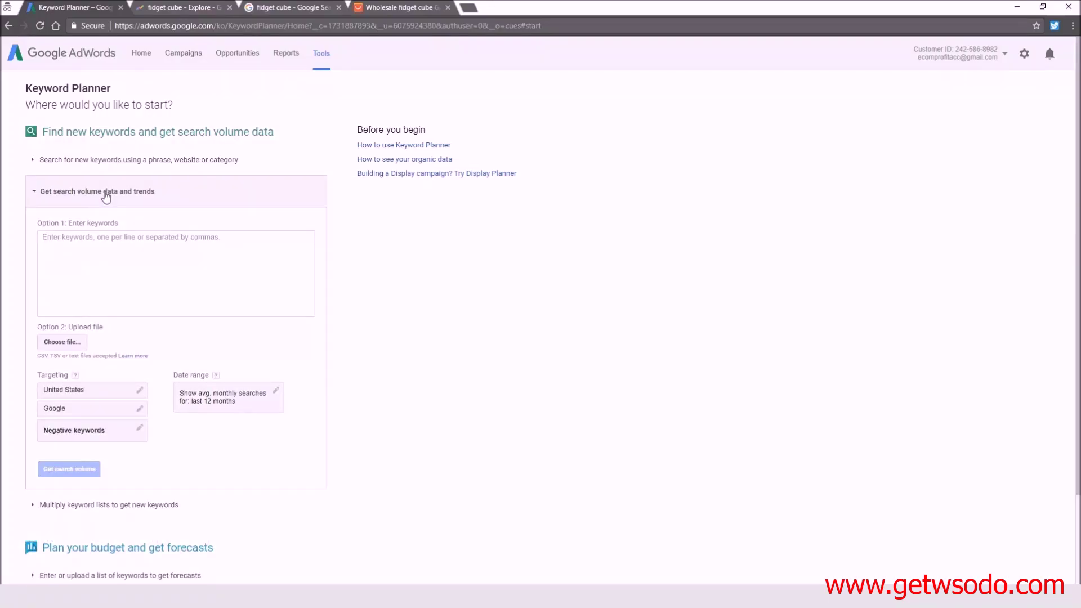
{"action": "left_click", "coordinate": [162, 262]}
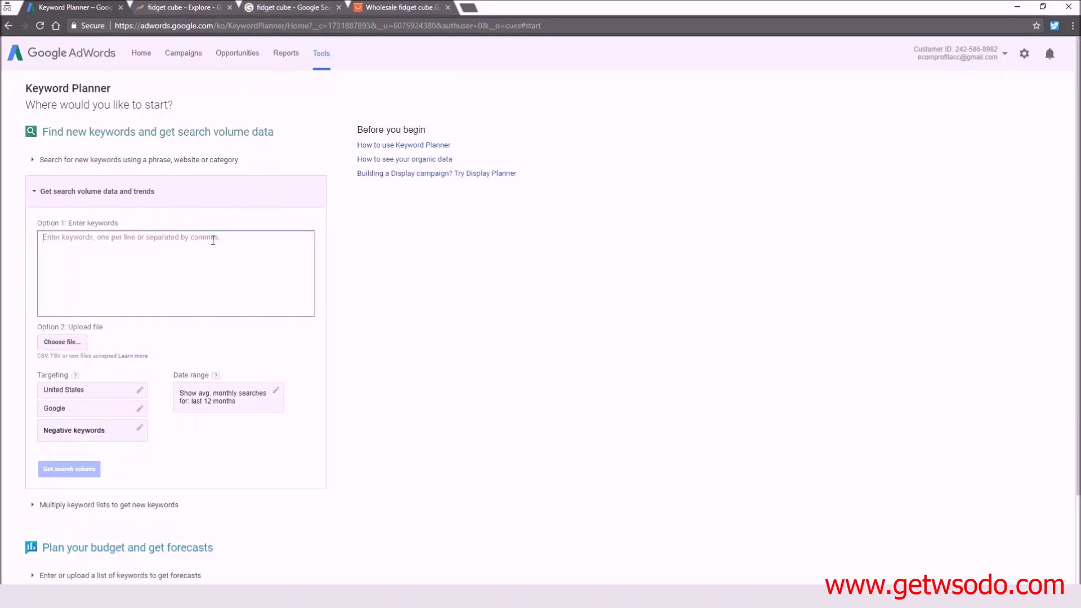
{"action": "type", "text": "fidget cube"}
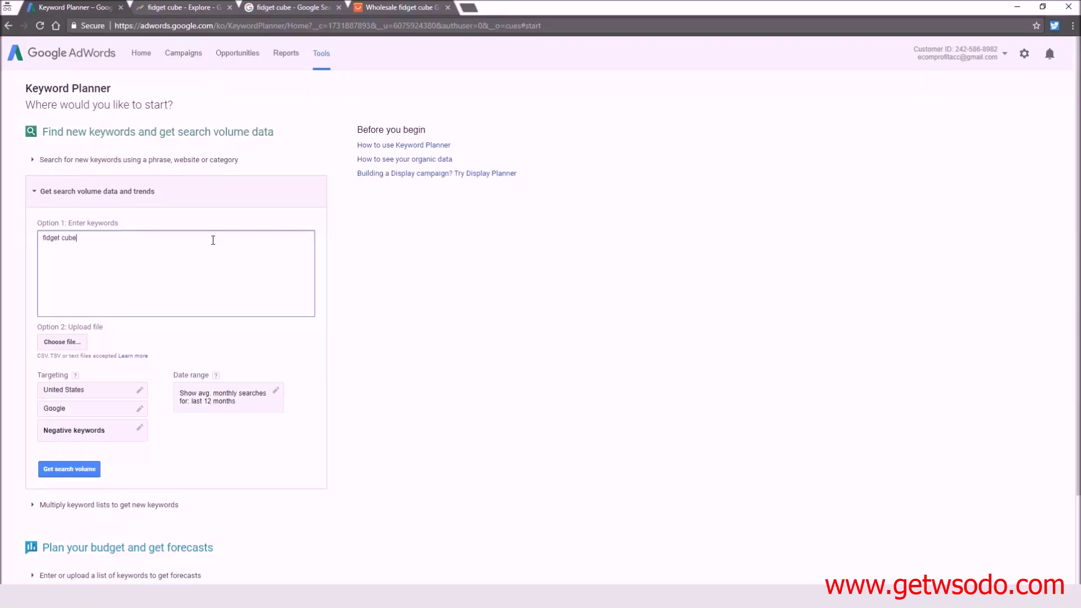
Remove the United States from the location targeting and save it as all locations.
{"action": "left_click", "coordinate": [95, 390]}
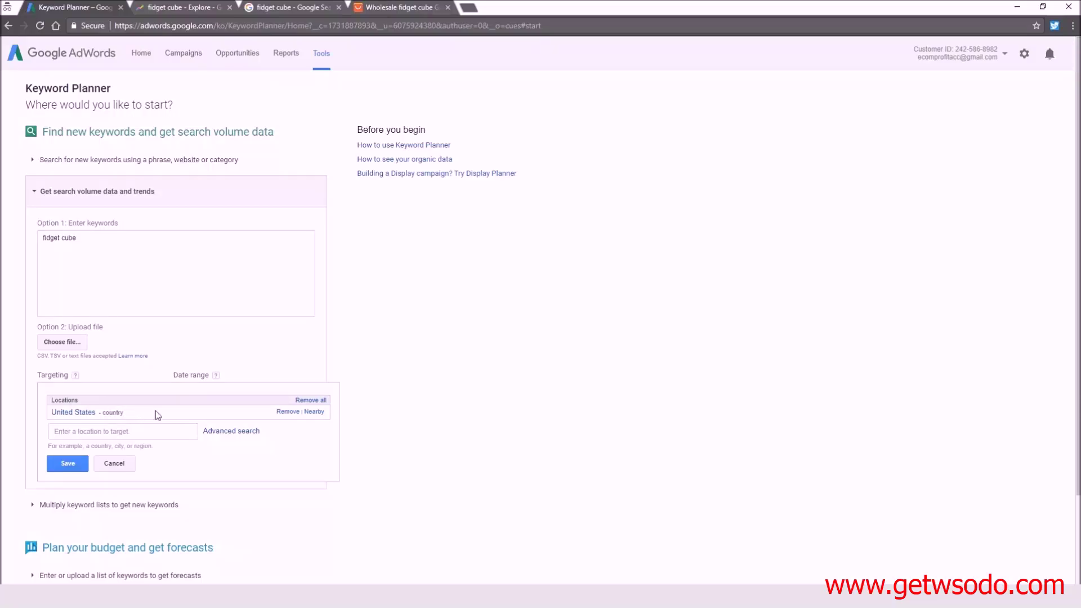
{"action": "left_click", "coordinate": [283, 412]}
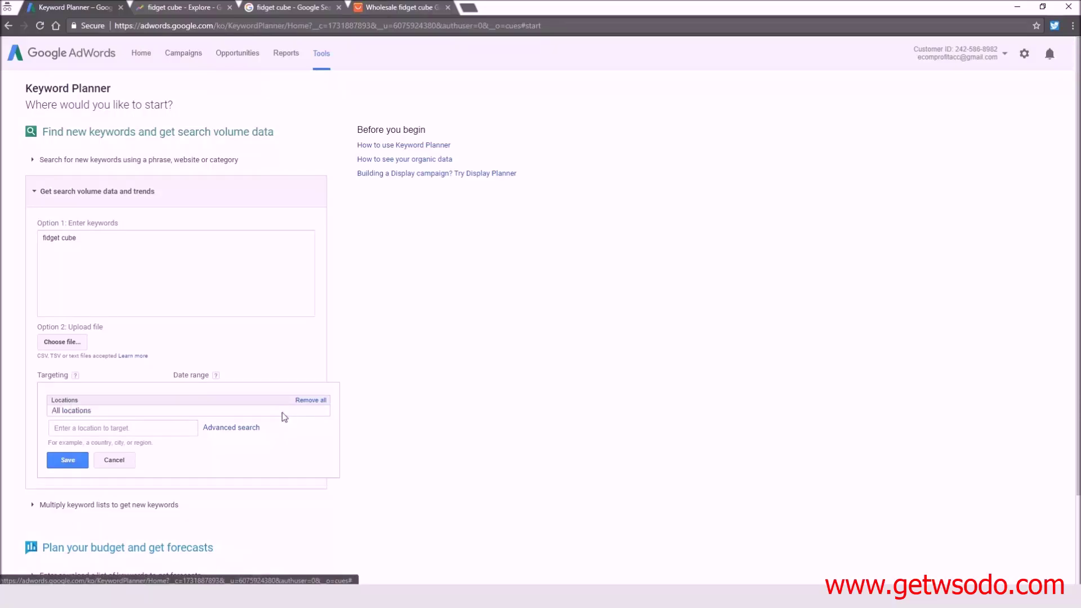
{"action": "left_click", "coordinate": [68, 461]}
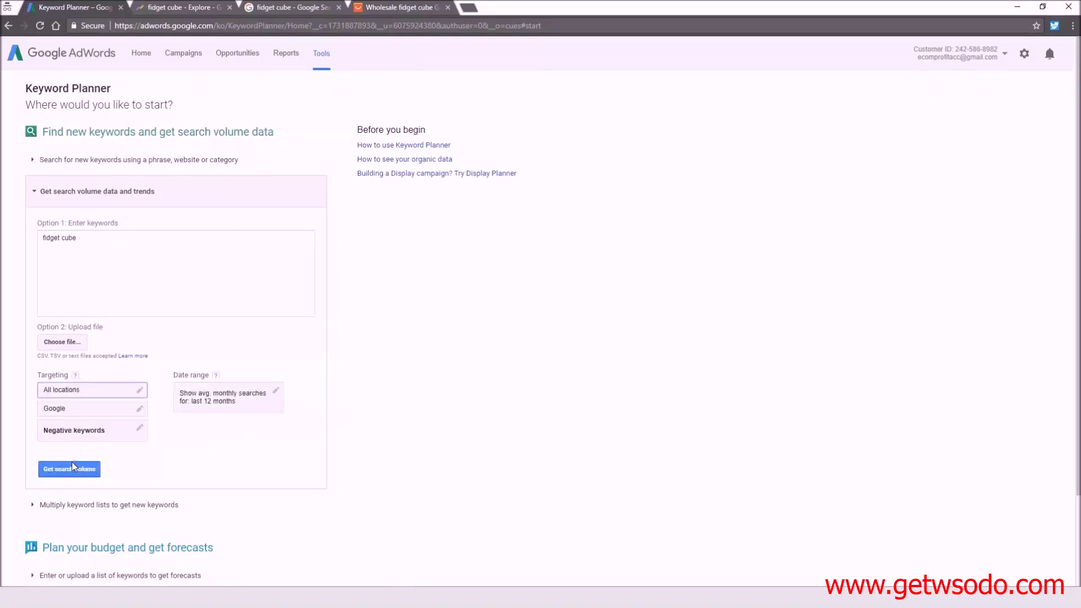
Set the location targeting to United States and get the search volume for the keyword.
{"action": "left_click", "coordinate": [117, 388]}
{"action": "left_click", "coordinate": [124, 430]}
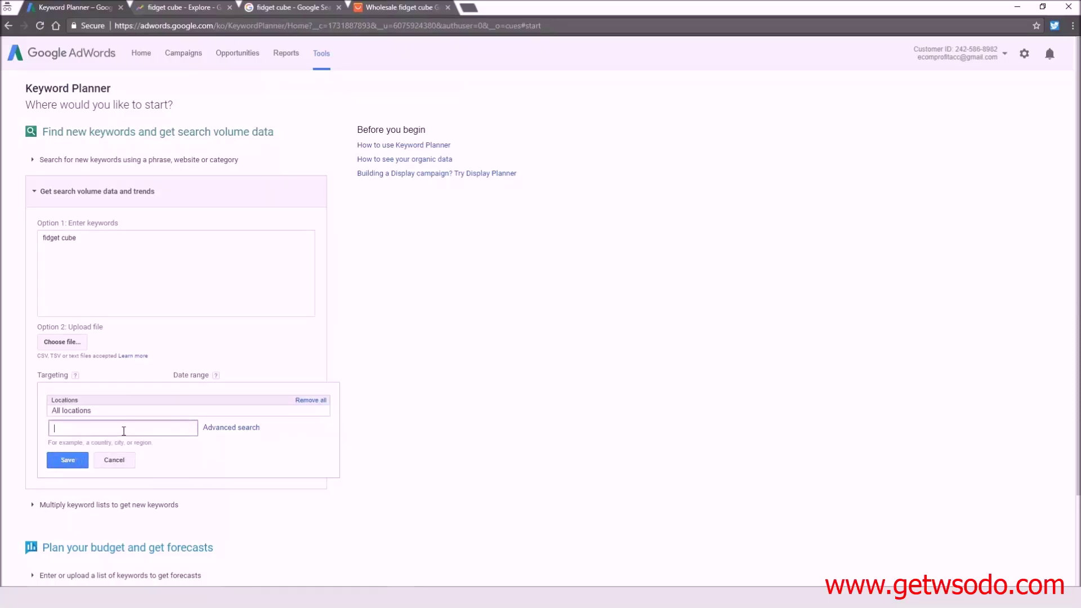
{"action": "type", "text": "united"}
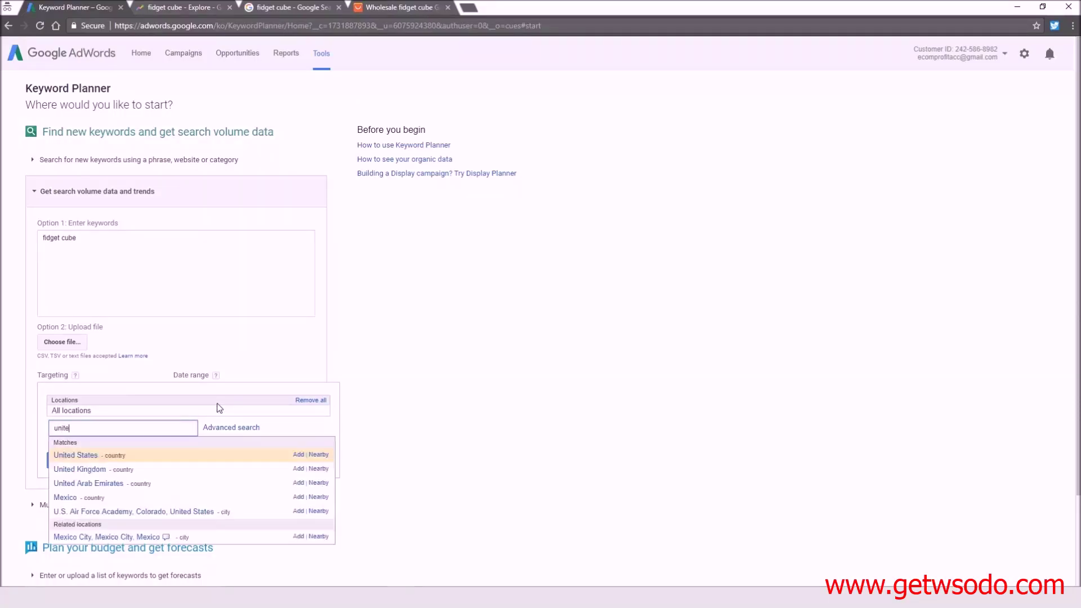
{"action": "left_click", "coordinate": [76, 455]}
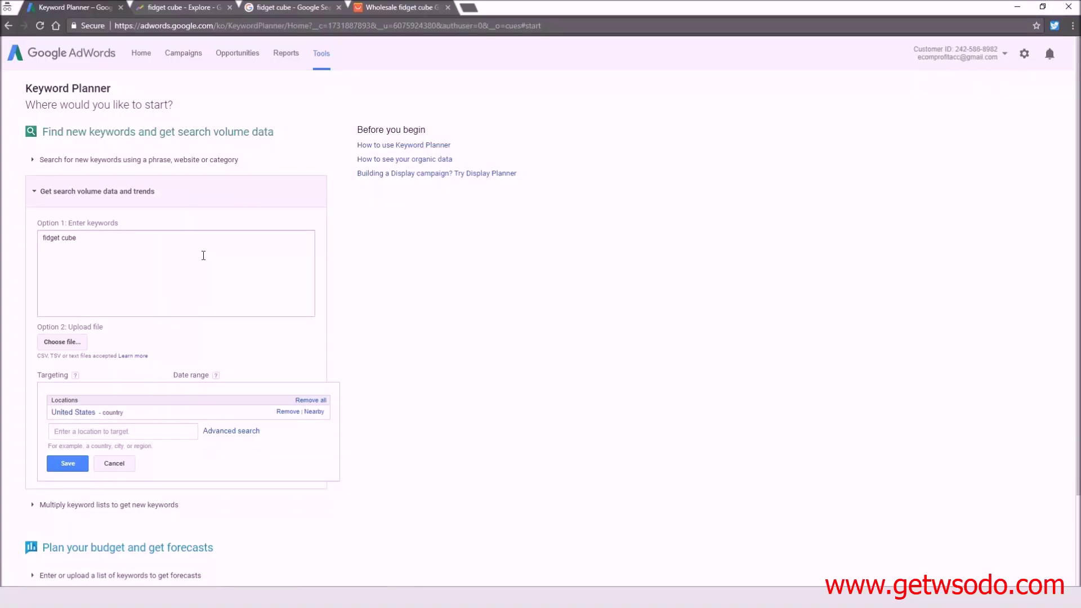
{"action": "left_click", "coordinate": [65, 464]}
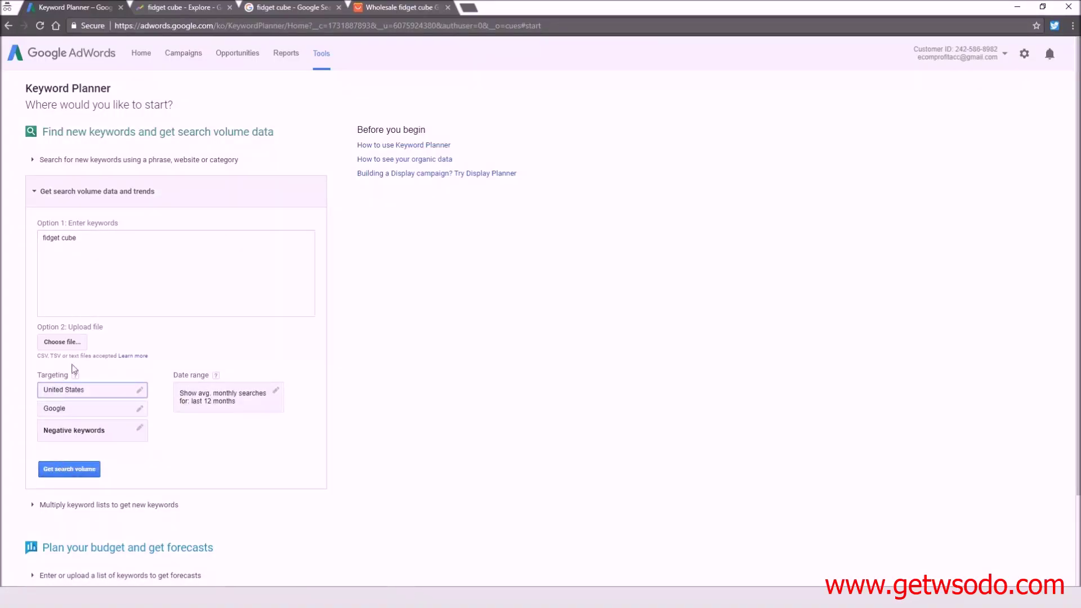
{"action": "left_click", "coordinate": [74, 471]}
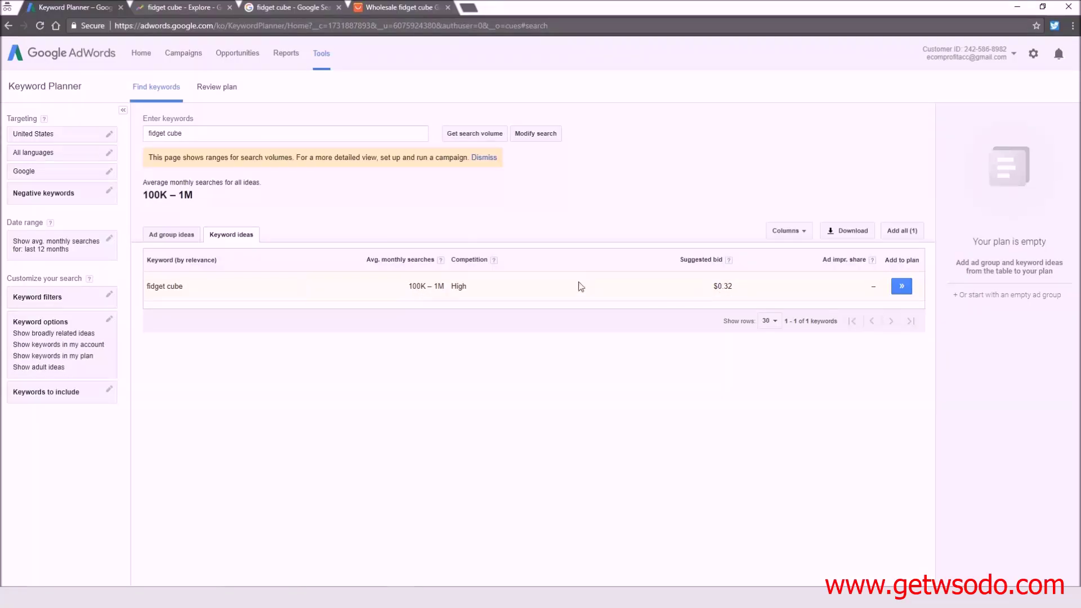
Examine the average monthly searches, competition level and suggested bid for the "fidget cube" keyword.
{"action": "left_click_drag", "start_coordinate": [406, 290], "coordinate": [461, 286]}
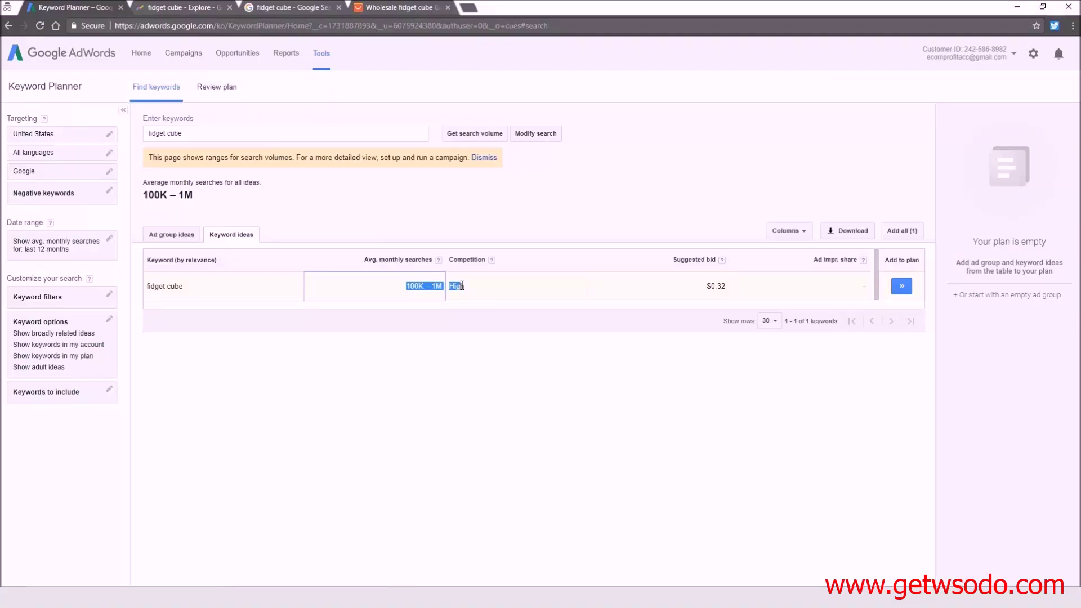
{"action": "left_click", "coordinate": [419, 286]}
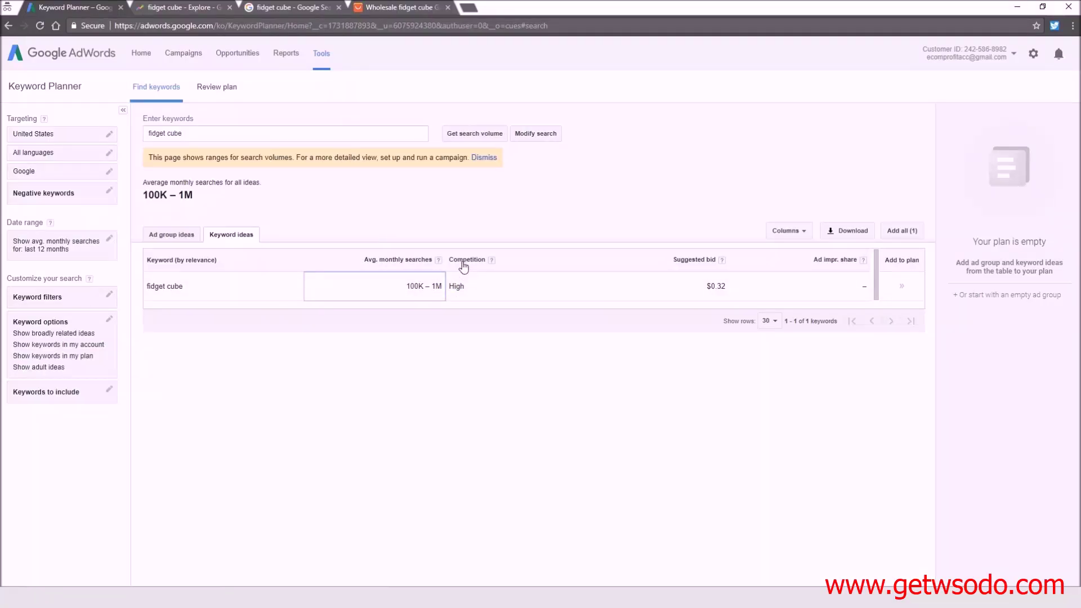
{"action": "double_click", "coordinate": [453, 287]}
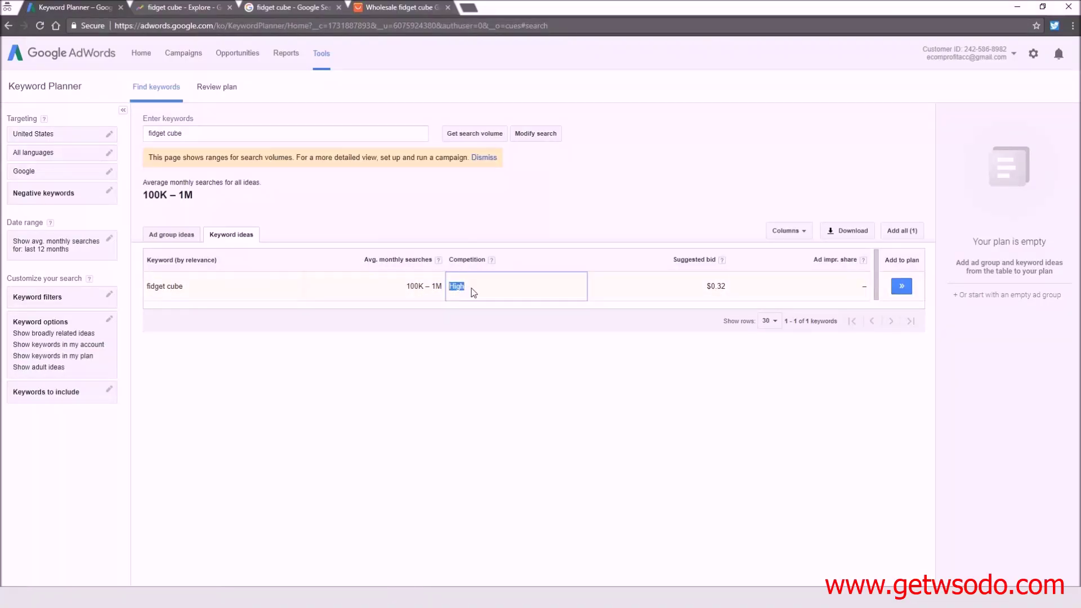
{"action": "double_click", "coordinate": [710, 286]}
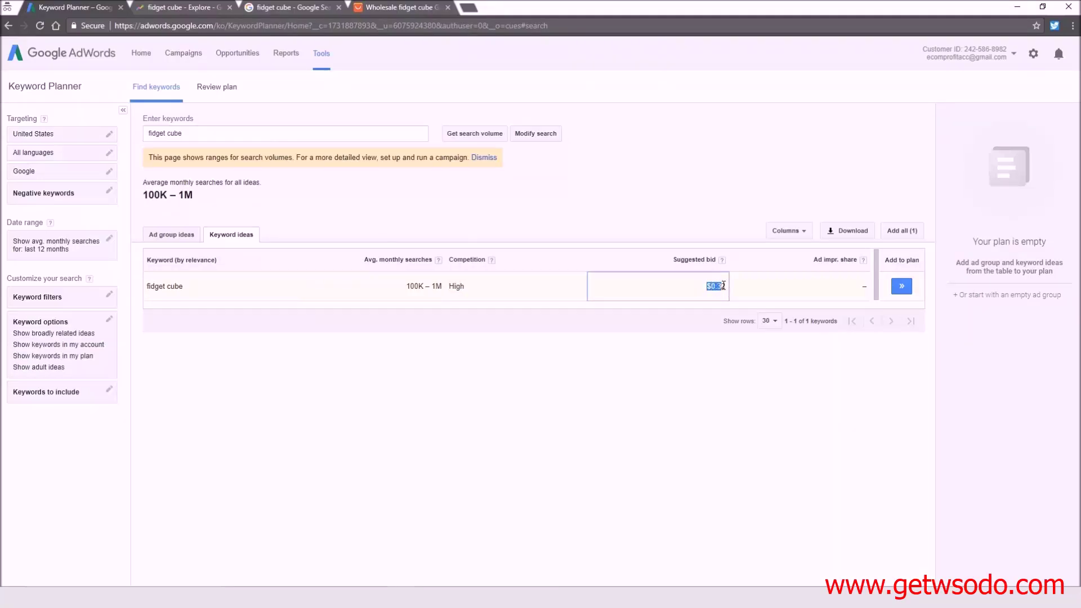
{"action": "left_click_drag", "start_coordinate": [455, 287], "coordinate": [500, 289]}
{"action": "left_click_drag", "start_coordinate": [654, 288], "coordinate": [730, 288]}
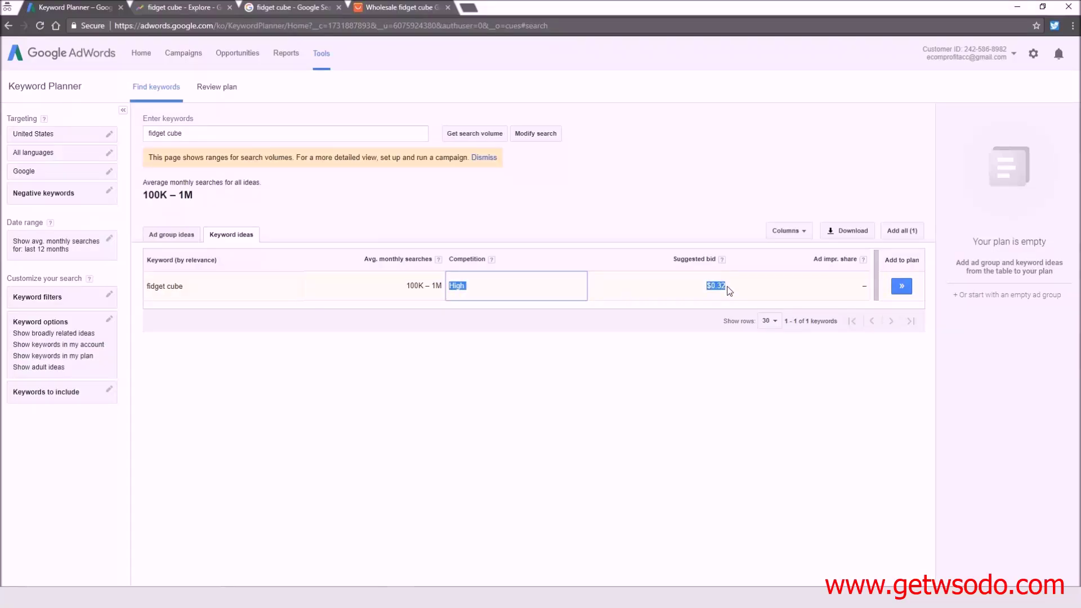
{"action": "left_click_drag", "start_coordinate": [730, 290], "coordinate": [476, 290]}
{"action": "left_click", "coordinate": [459, 286]}
{"action": "double_click", "coordinate": [452, 288]}
Switch to the Google results for "fidget cube" and look at the sponsored shopping listings, including the Walmart one.
{"action": "left_click", "coordinate": [158, 7]}
{"action": "left_click", "coordinate": [256, 8]}
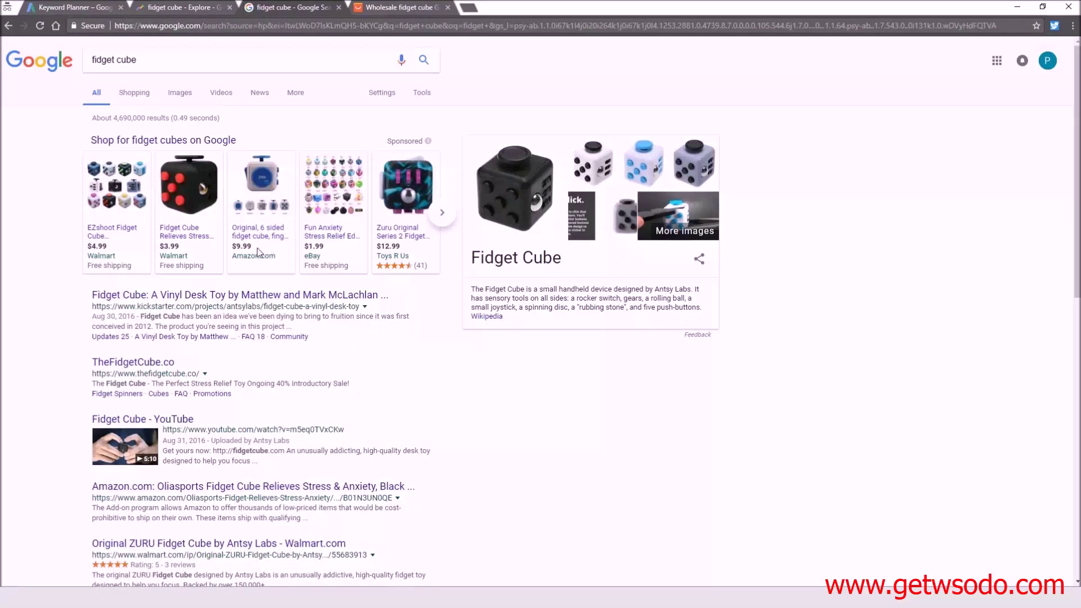
{"action": "mouse_move", "coordinate": [180, 239]}
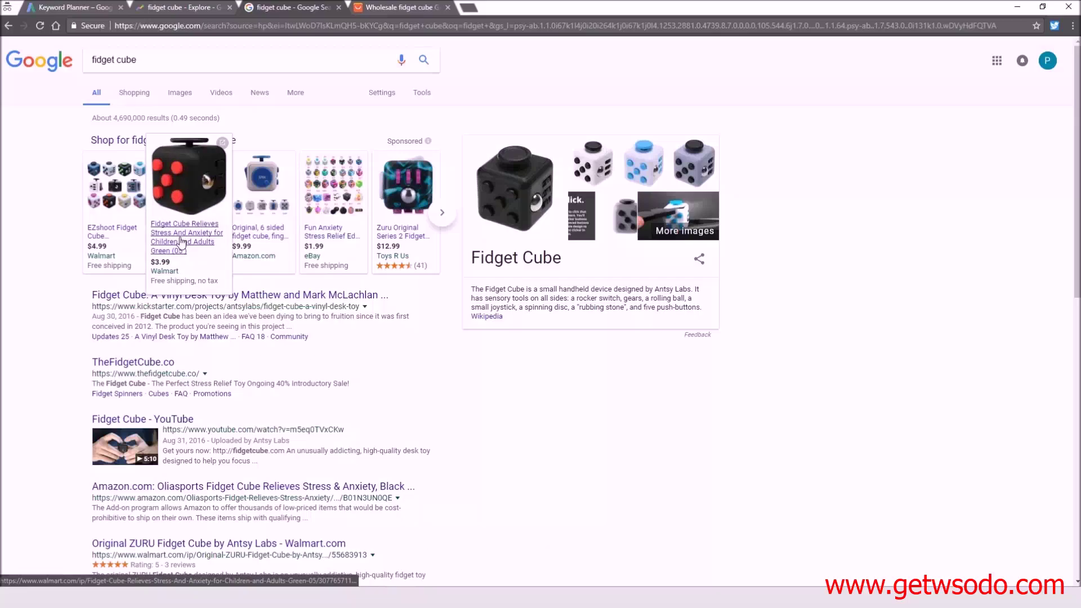
Return to the Keyword Planner results and check the suggested bid for "fidget cube".
{"action": "left_click", "coordinate": [92, 8]}
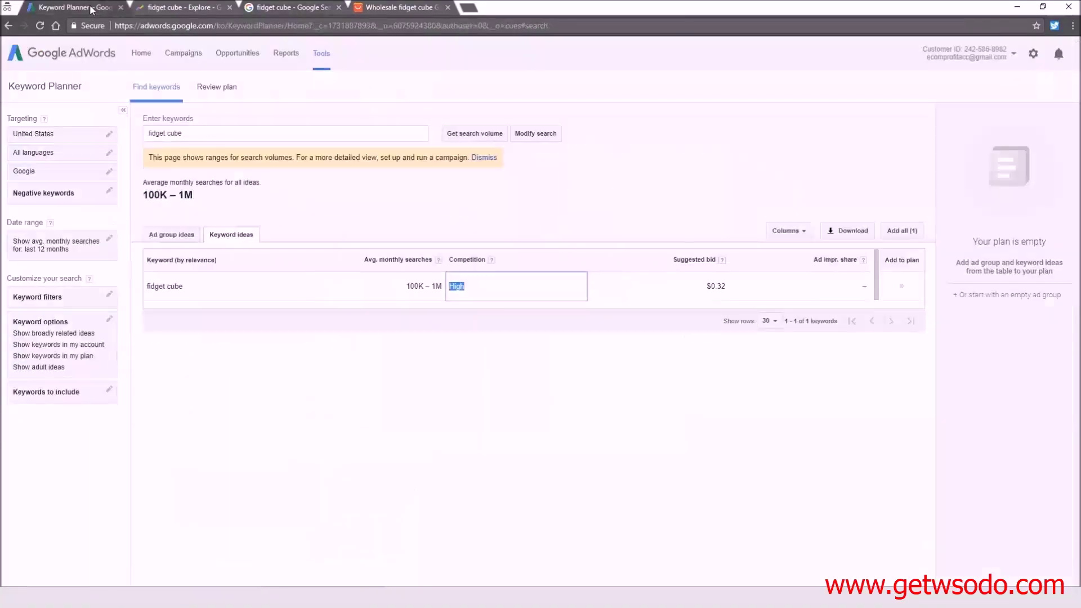
{"action": "left_click", "coordinate": [708, 287]}
{"action": "left_click_drag", "start_coordinate": [709, 286], "coordinate": [729, 290]}
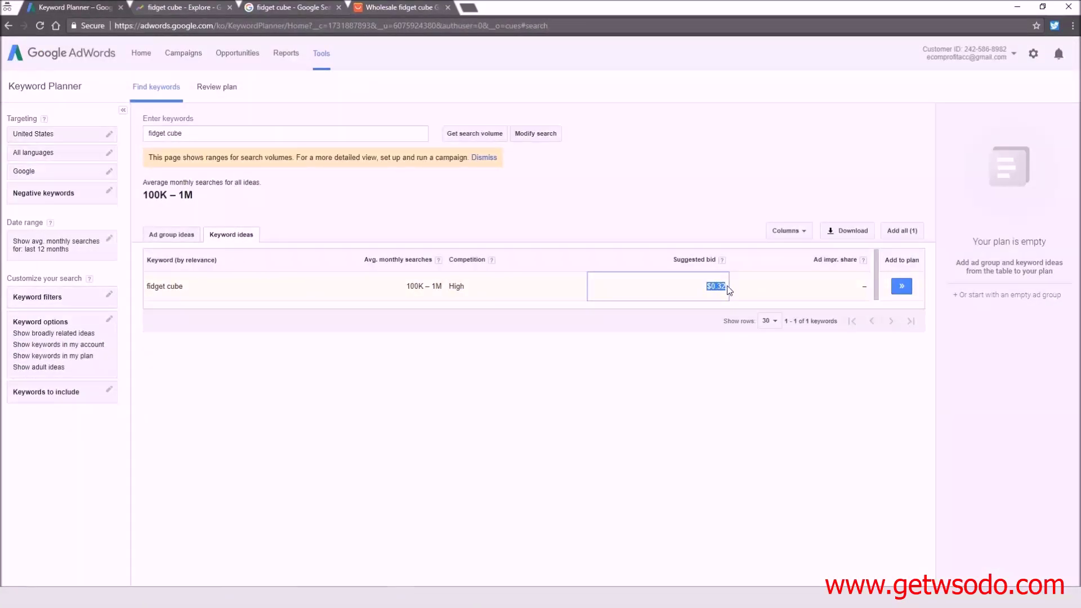